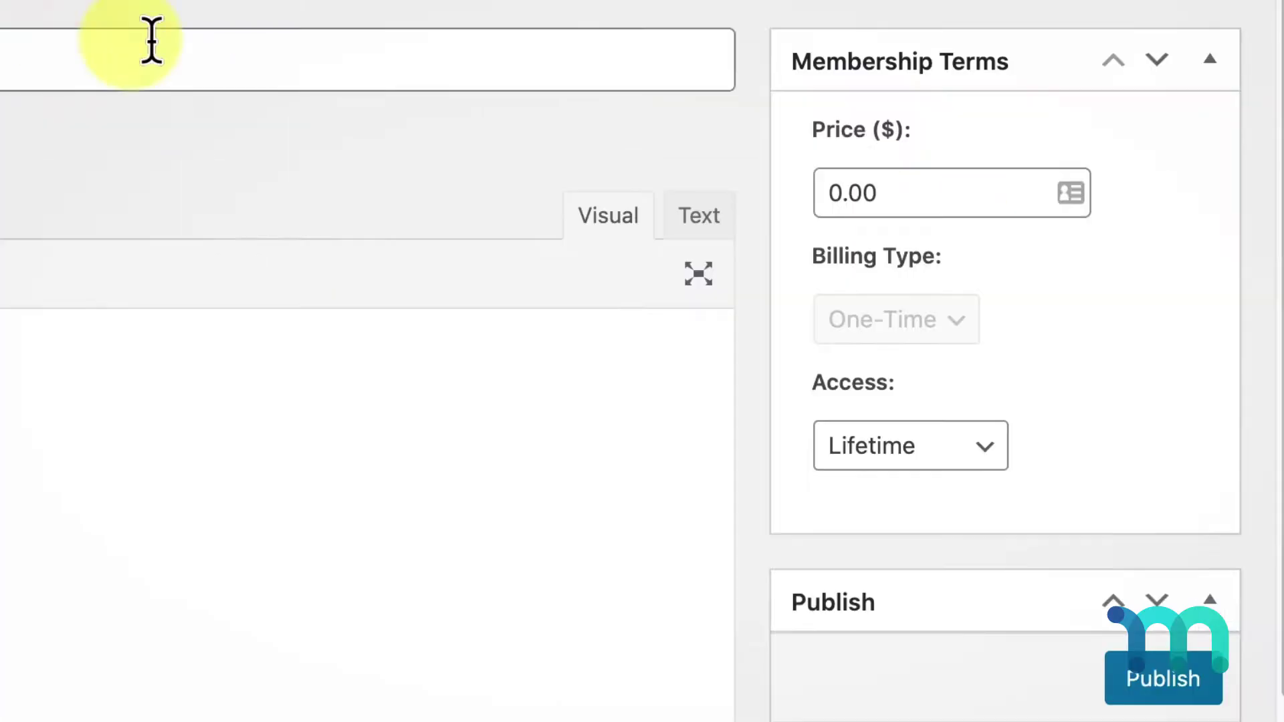
# Set the membership price to 39.99 with recurring, yearly billing
pyautogui.click(1277, 290)
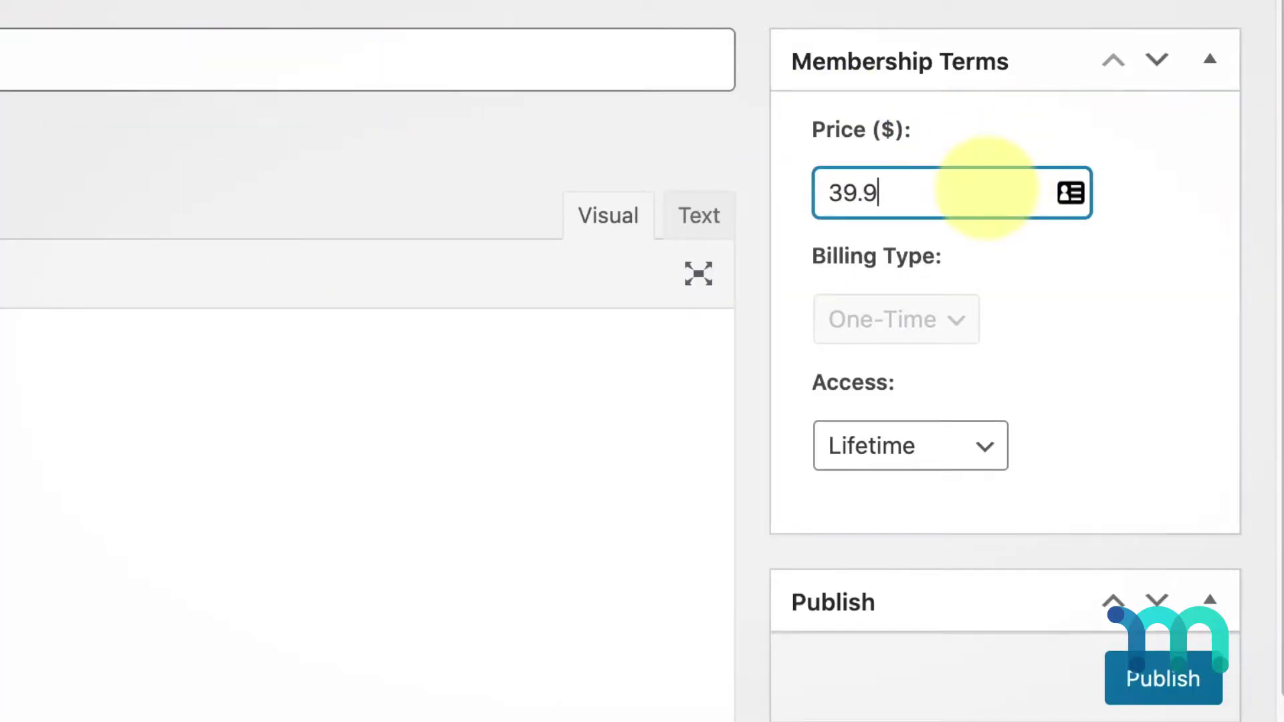
pyautogui.click(966, 324)
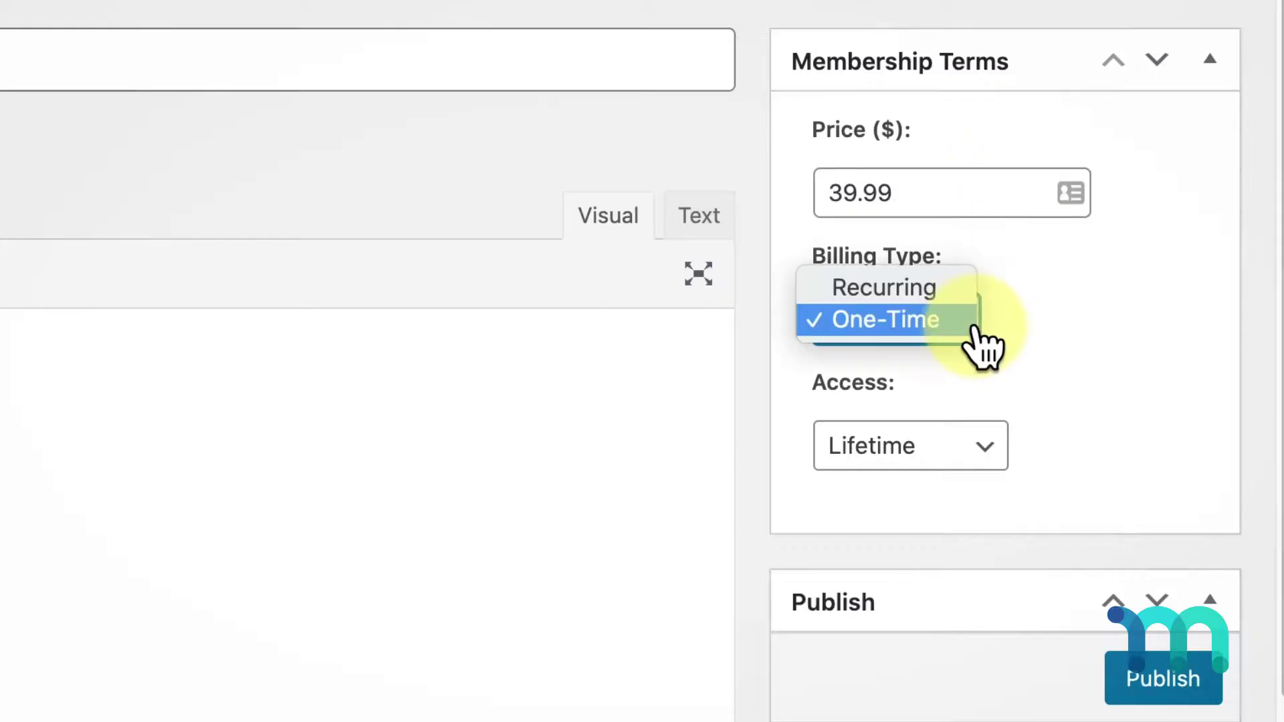
pyautogui.click(946, 307)
pyautogui.click(1030, 465)
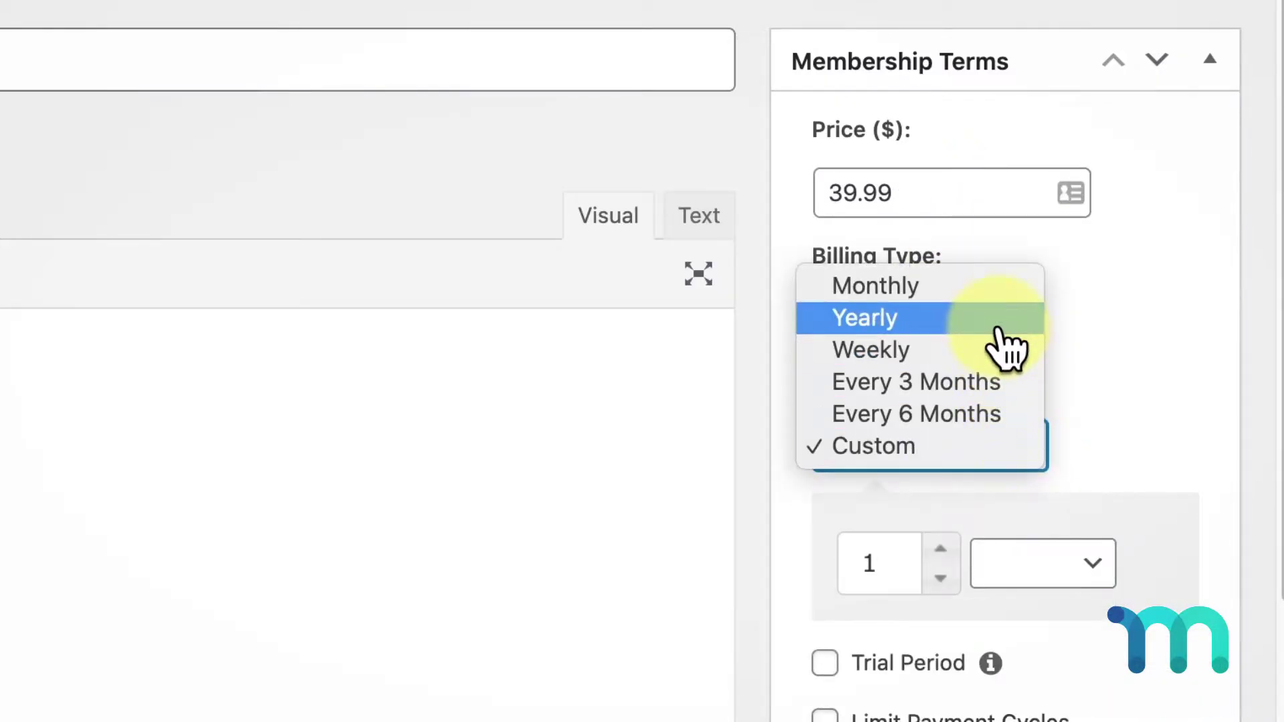
pyautogui.click(1006, 317)
# Add a 7-day trial period costing $3.99 and publish the Premium membership
pyautogui.click(825, 501)
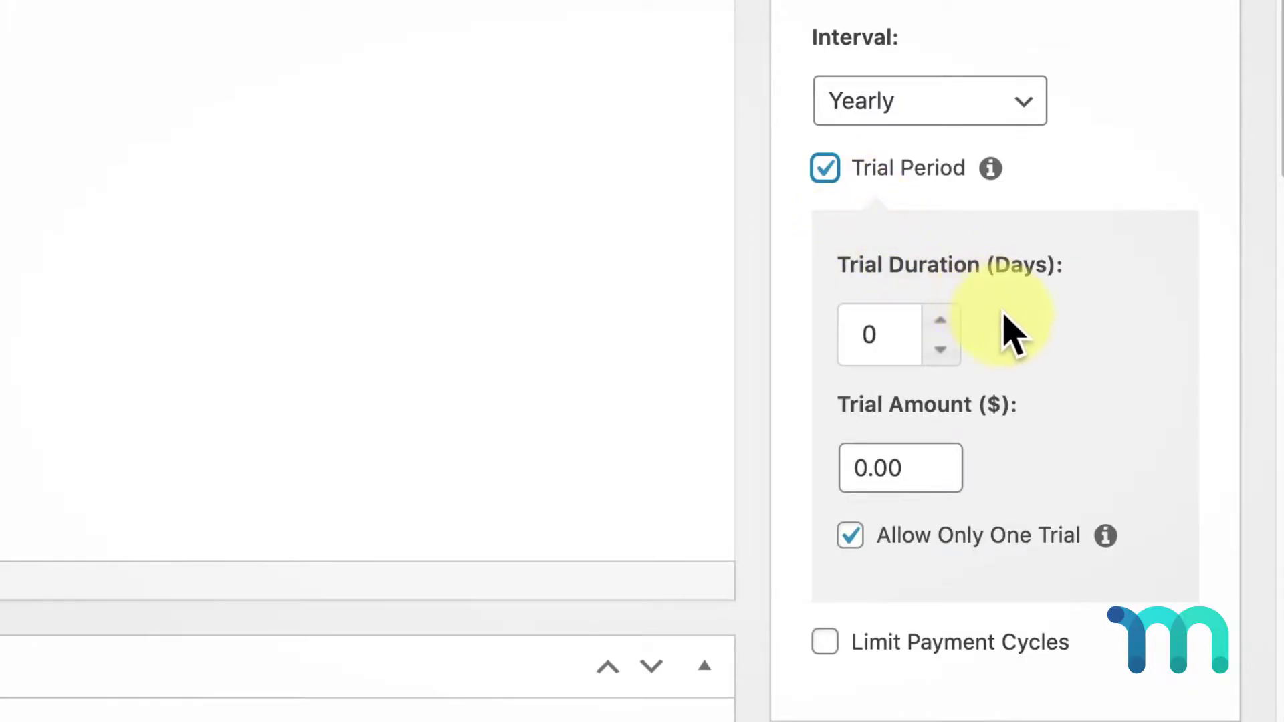
pyautogui.click(946, 319)
pyautogui.click(945, 319)
pyautogui.click(946, 319)
pyautogui.doubleClick(917, 470)
pyautogui.write('3.99')
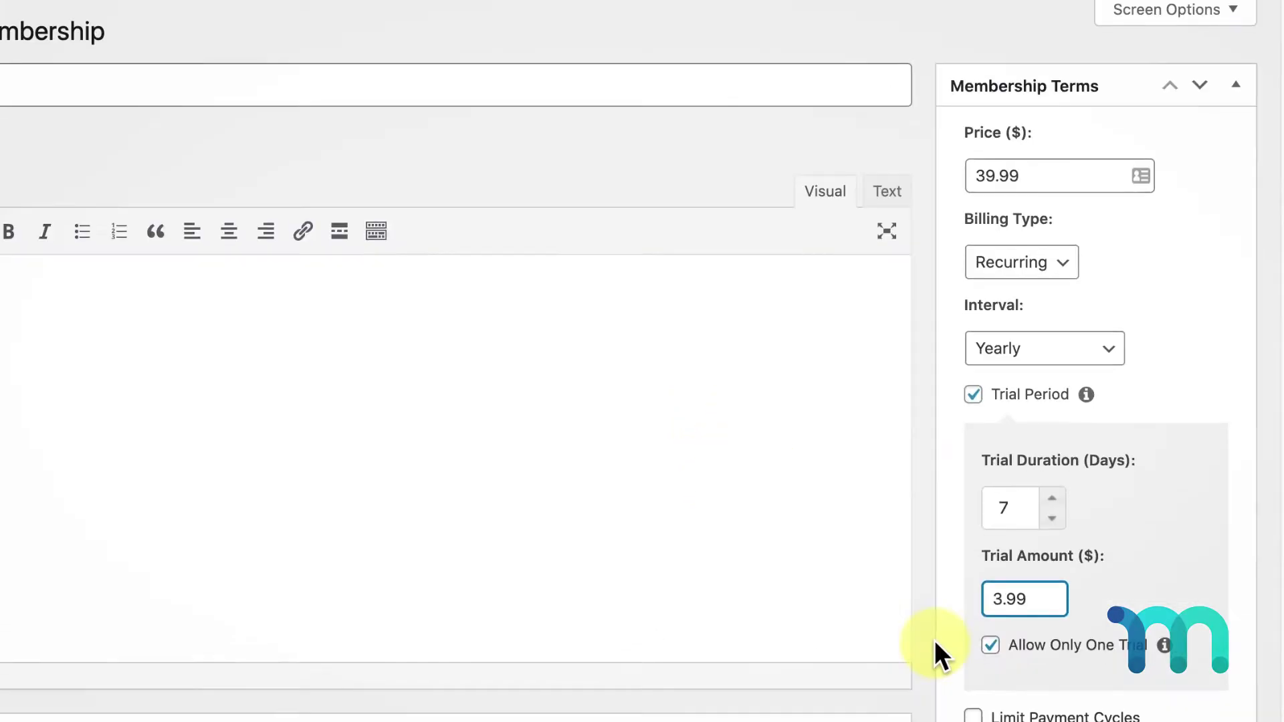
pyautogui.scroll(-8, 935, 644)
pyautogui.click(1230, 296)
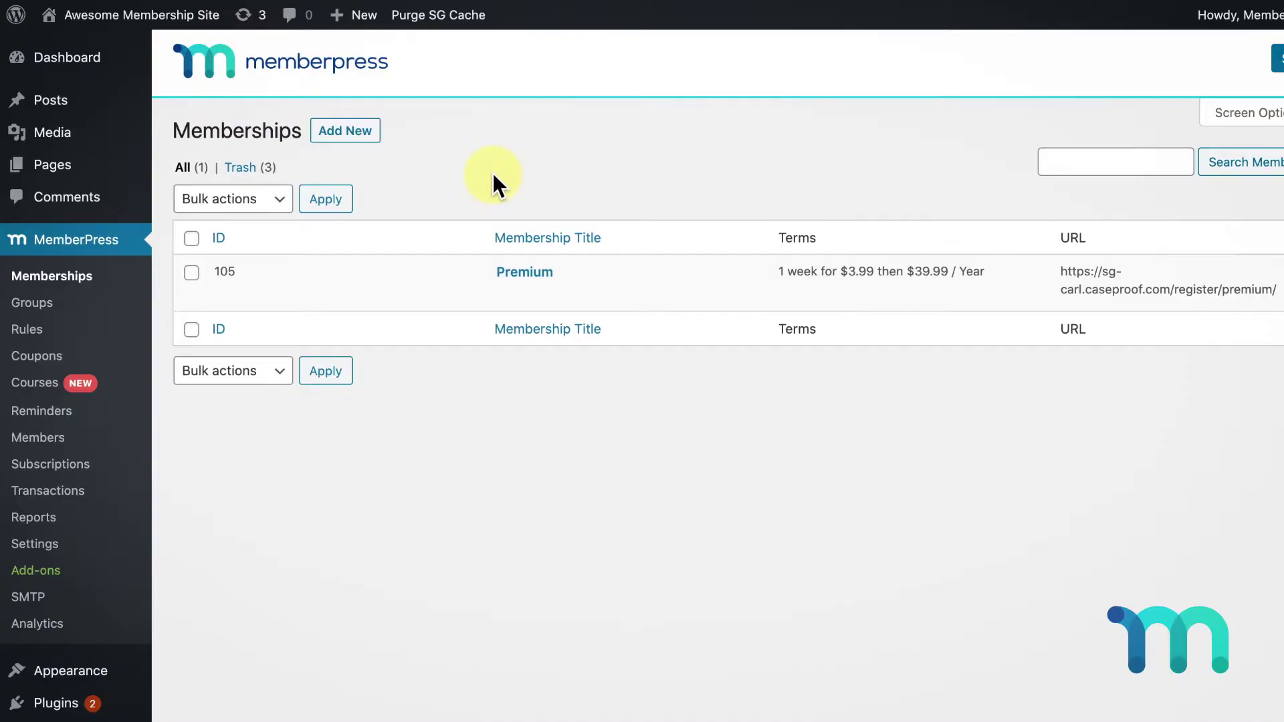
# Create a new rule protecting all content tagged members-only, with access conditioned on membership
pyautogui.click(97, 342)
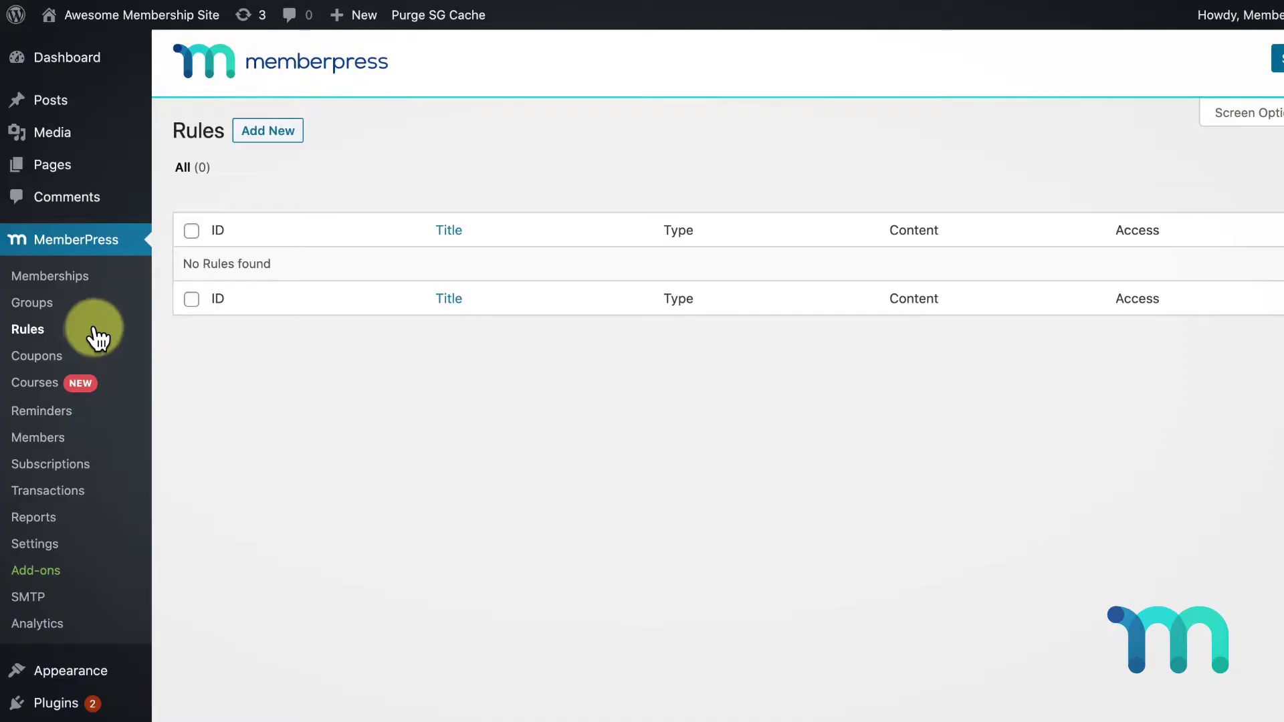
pyautogui.click(293, 138)
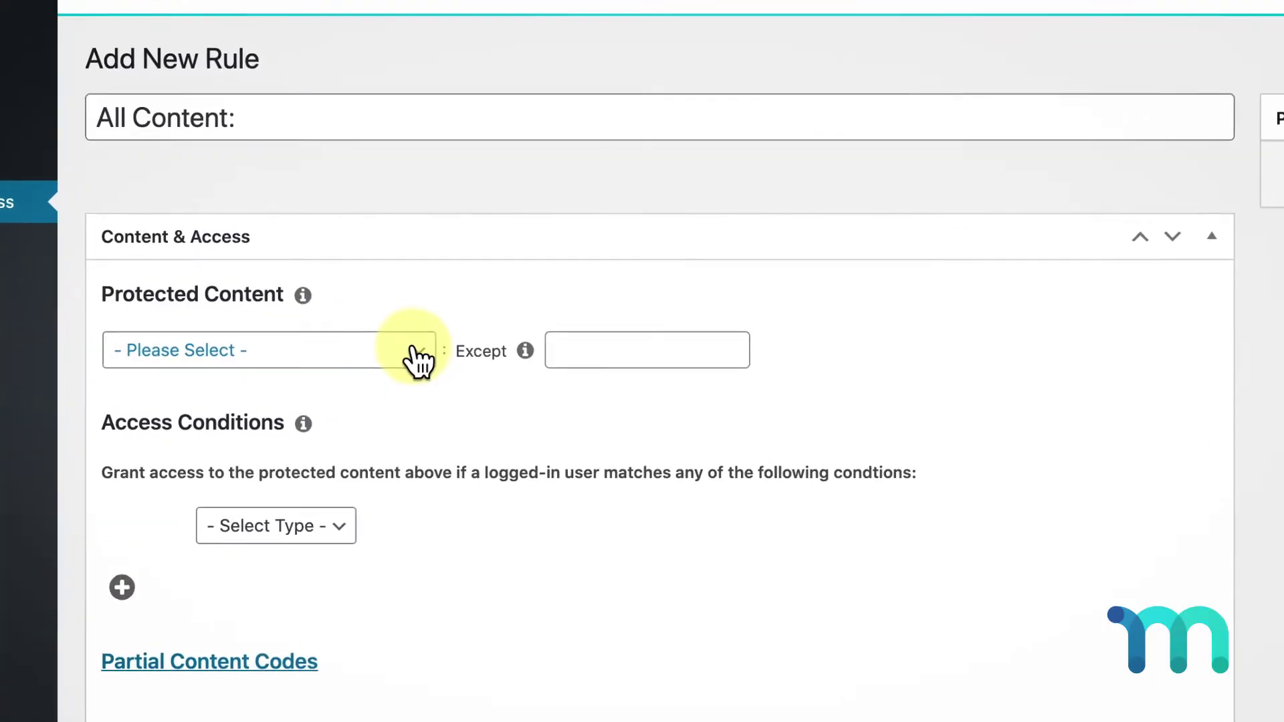
pyautogui.click(424, 356)
pyautogui.click(345, 424)
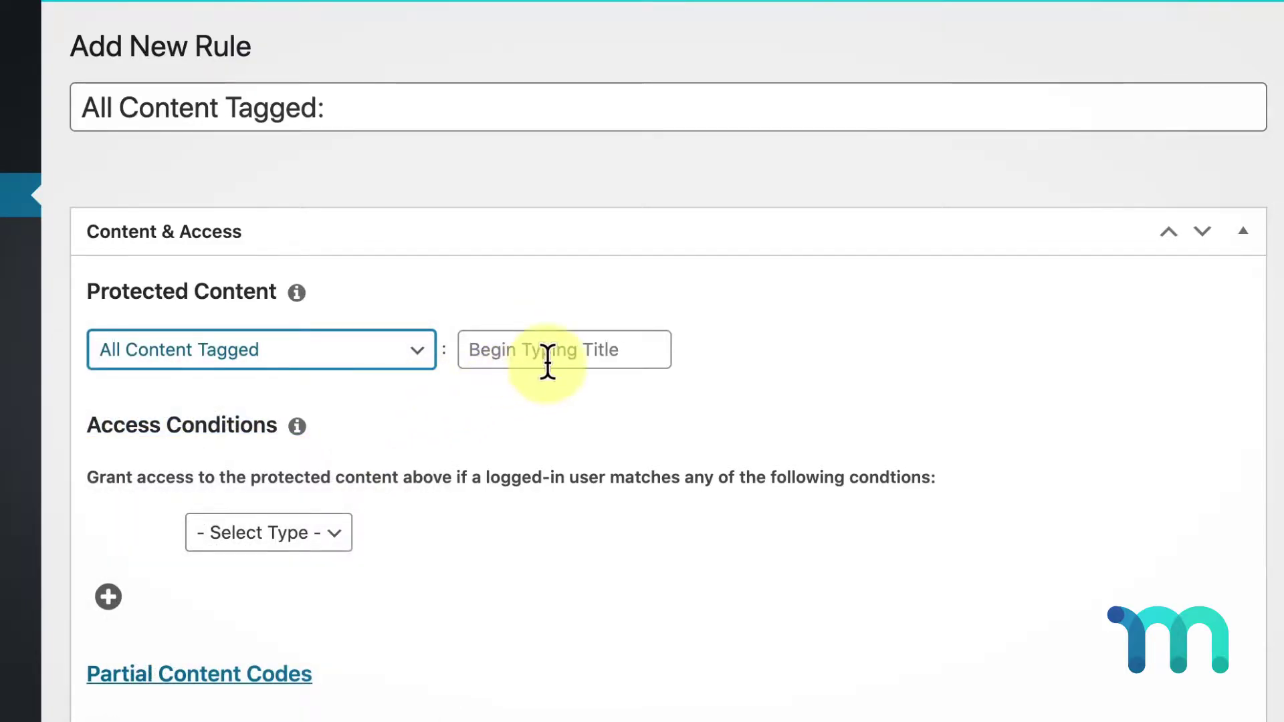
pyautogui.click(547, 361)
pyautogui.write('members-only')
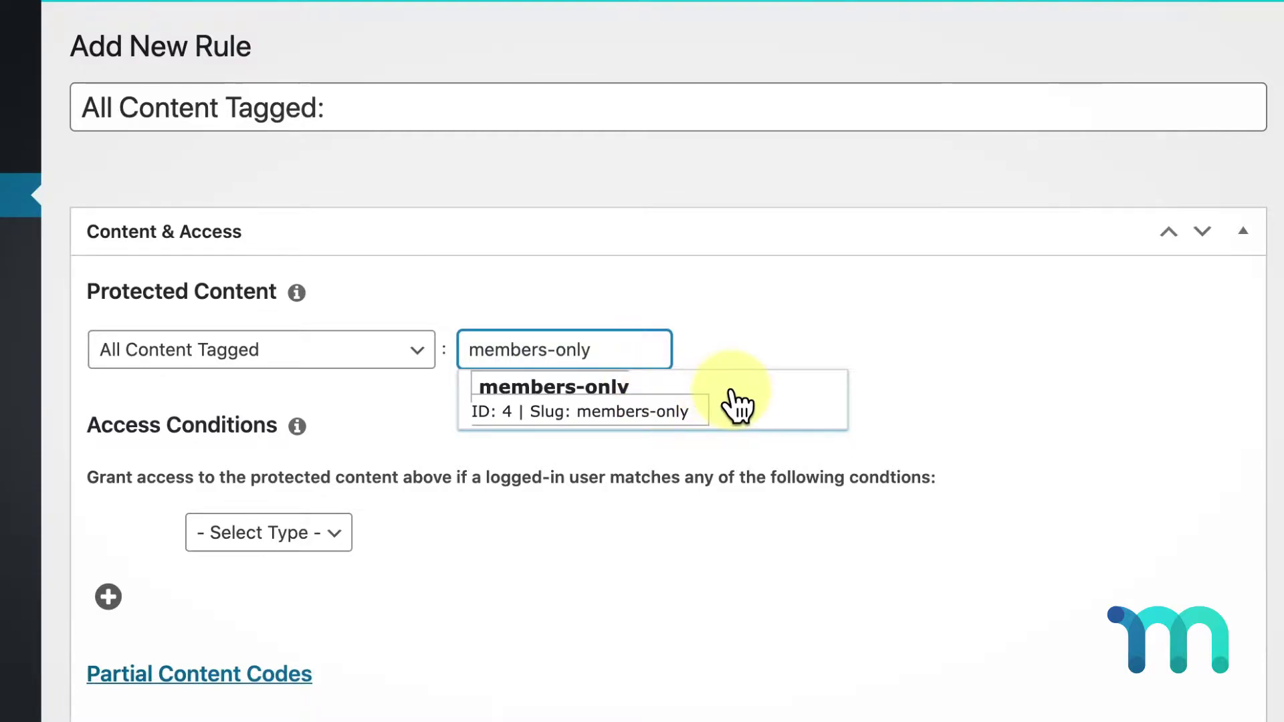
pyautogui.click(736, 404)
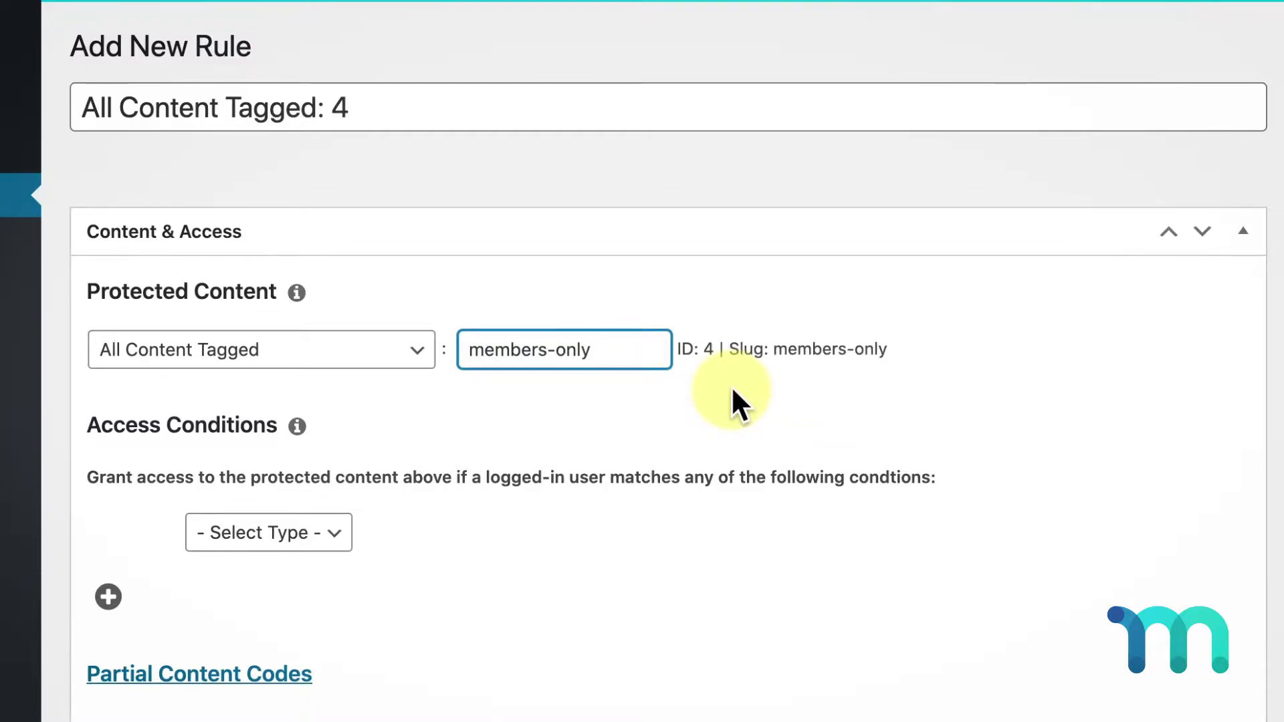
pyautogui.click(331, 535)
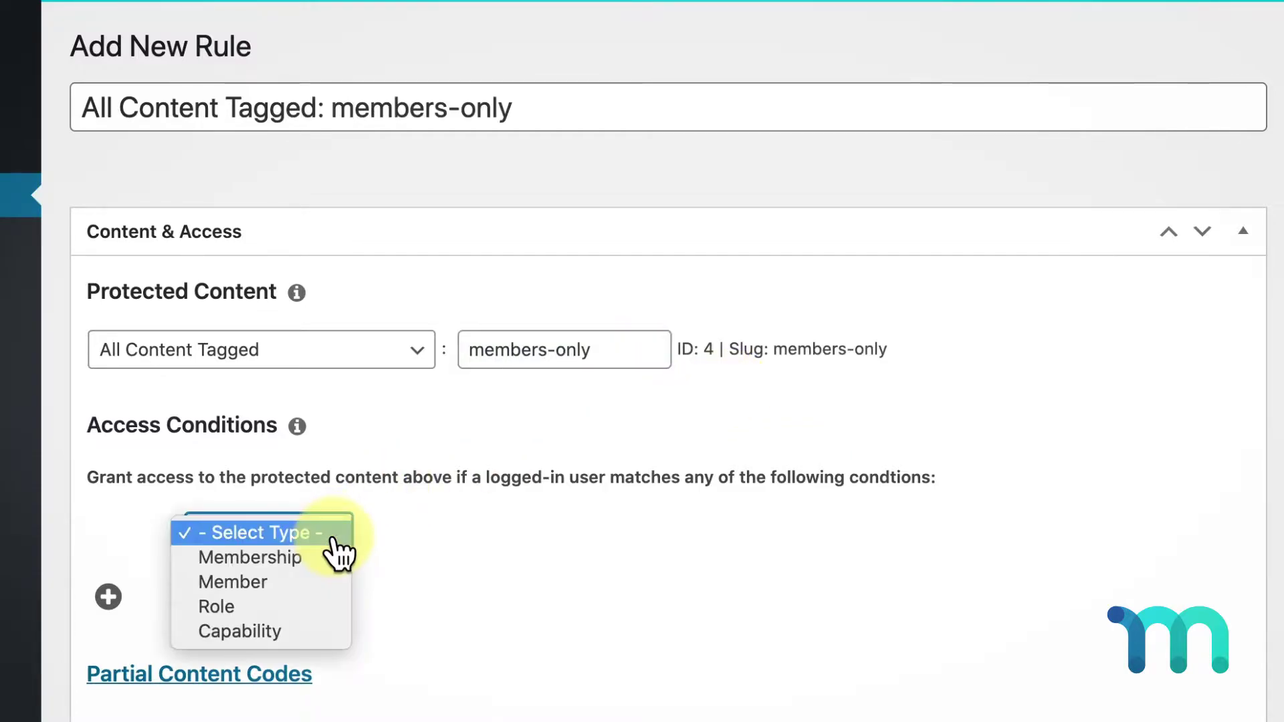
pyautogui.click(307, 564)
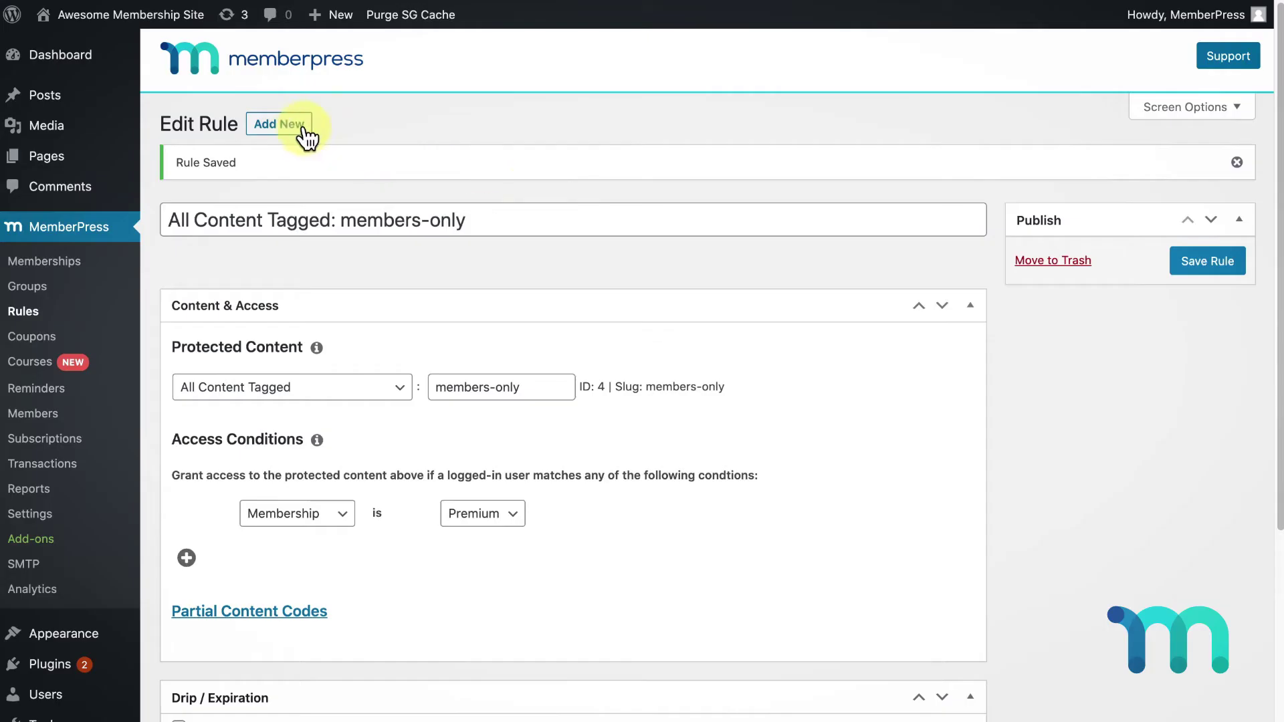
# Add another rule protecting the child pages of Videos, with access conditioned on membership
pyautogui.click(303, 127)
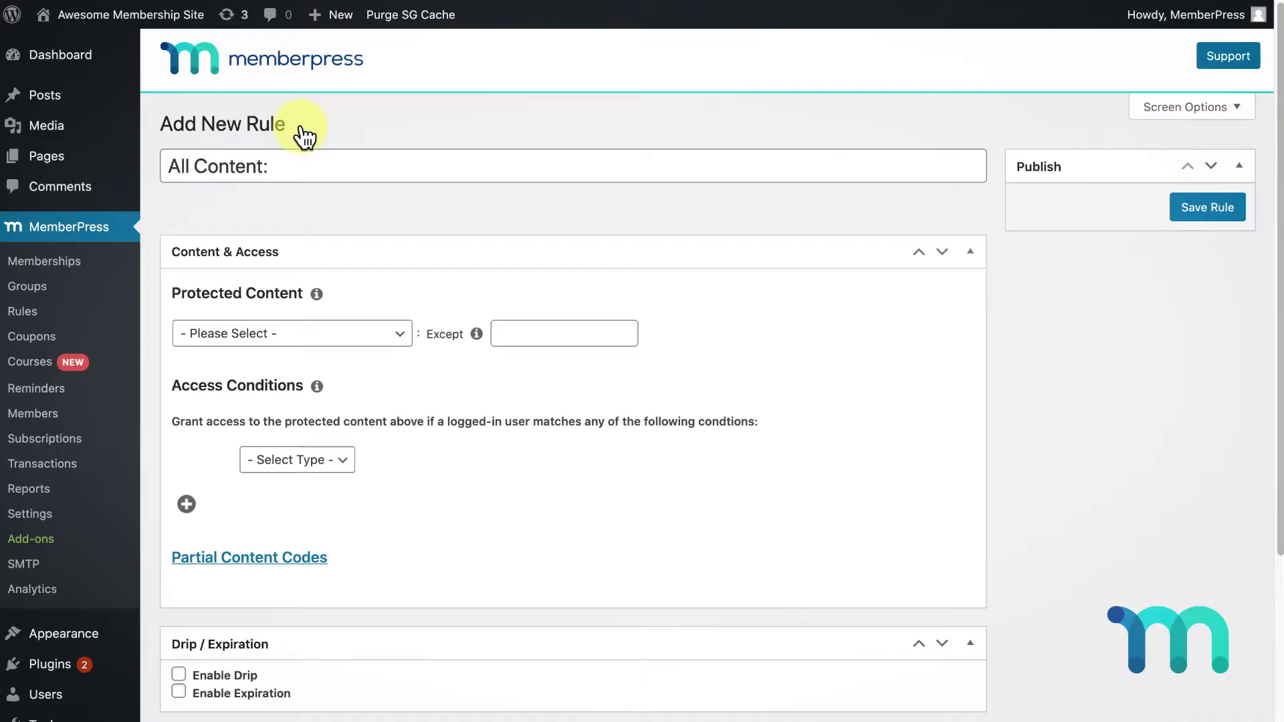
pyautogui.click(404, 335)
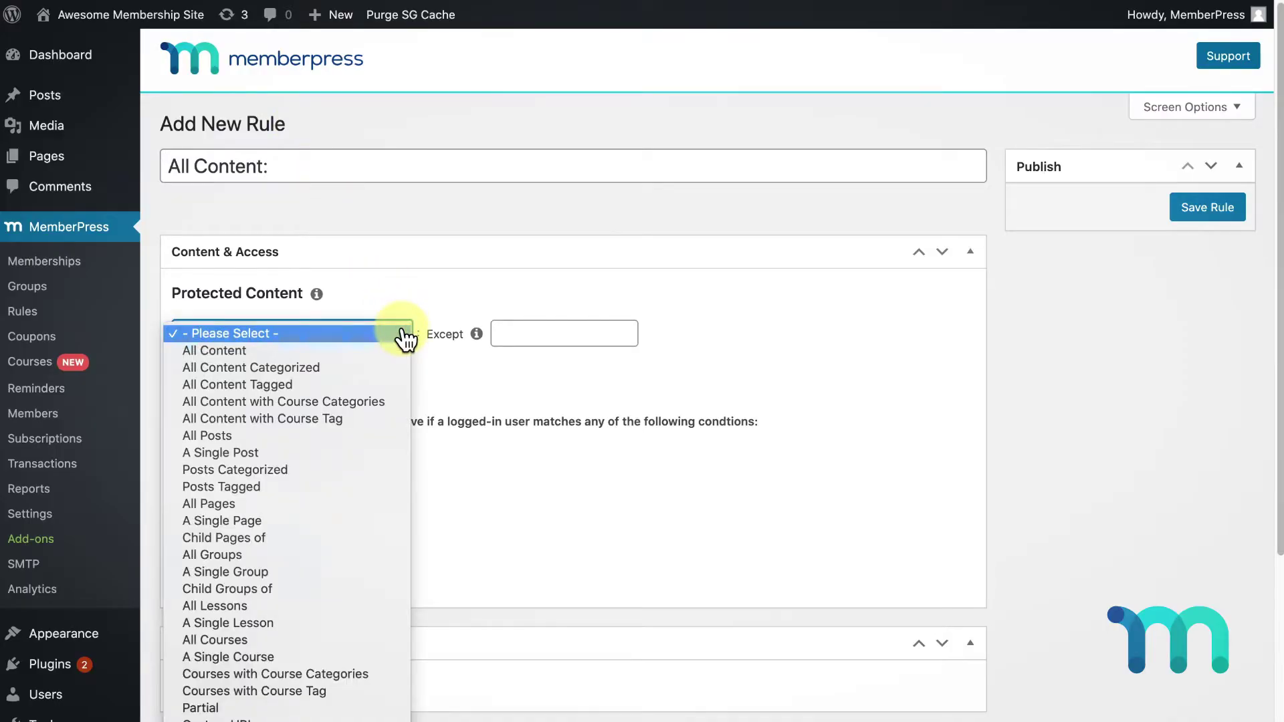
pyautogui.click(320, 539)
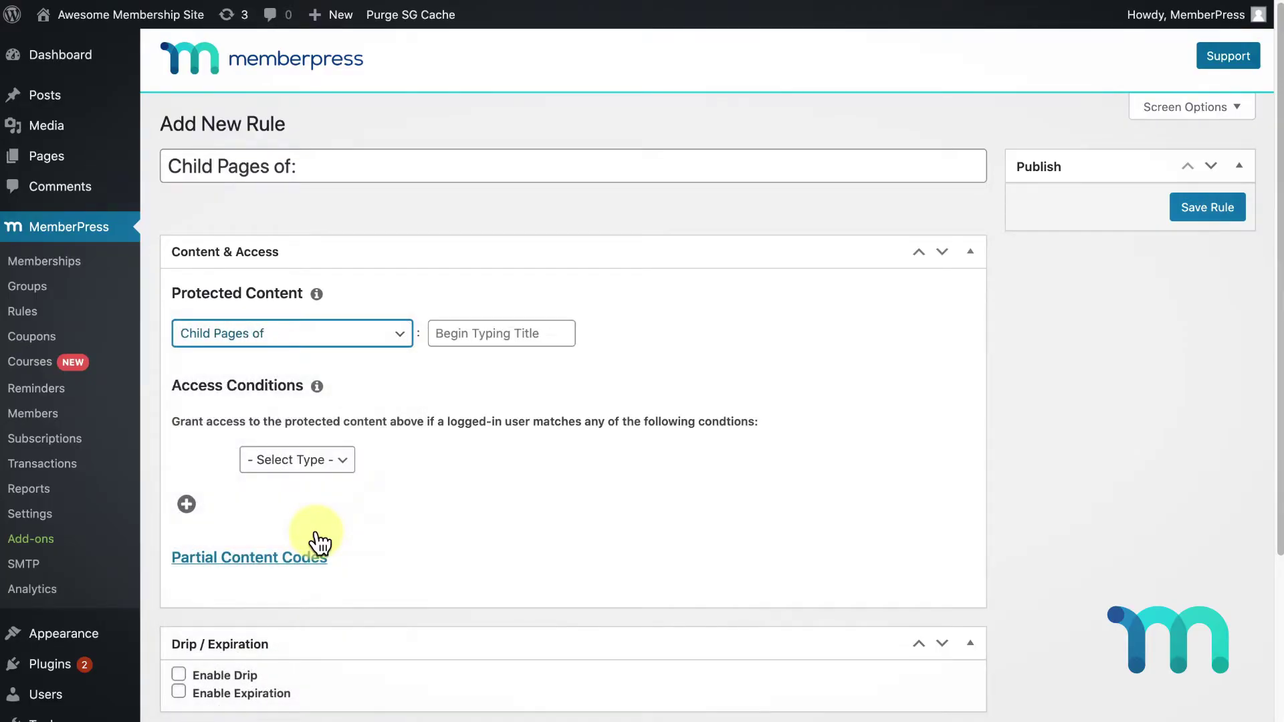
pyautogui.write('videos')
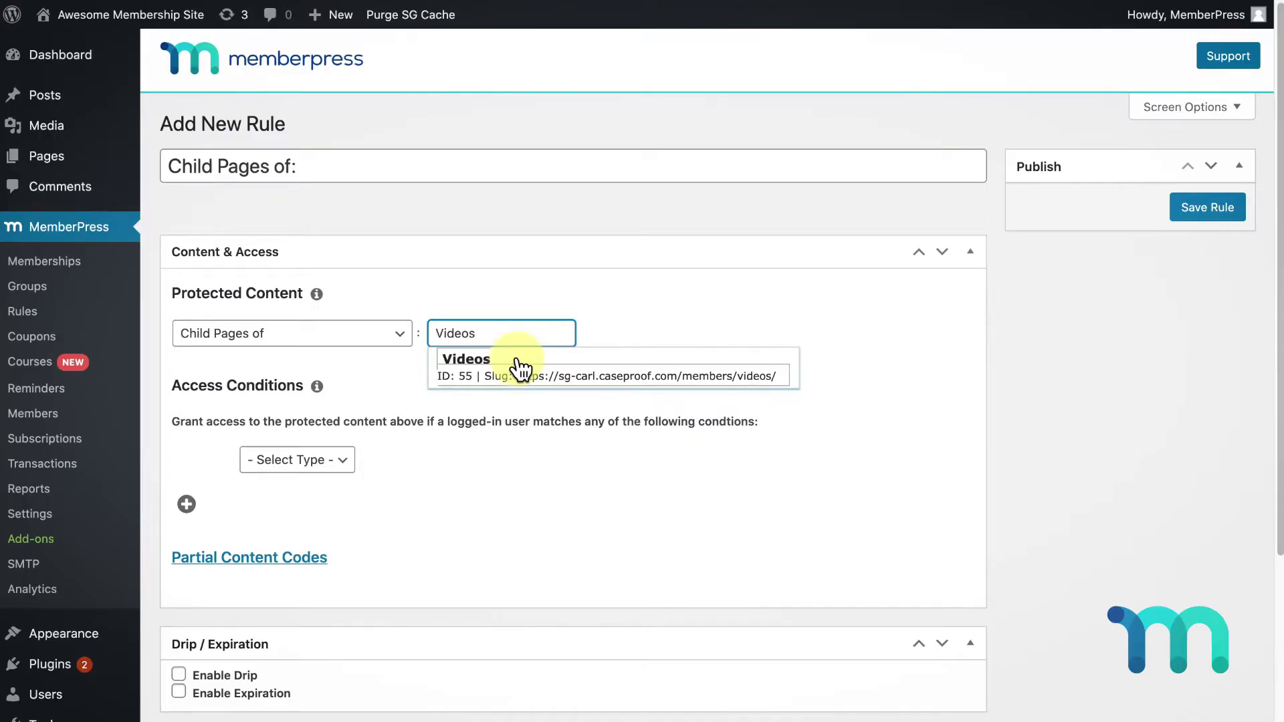
pyautogui.click(520, 368)
pyautogui.click(297, 460)
pyautogui.click(328, 478)
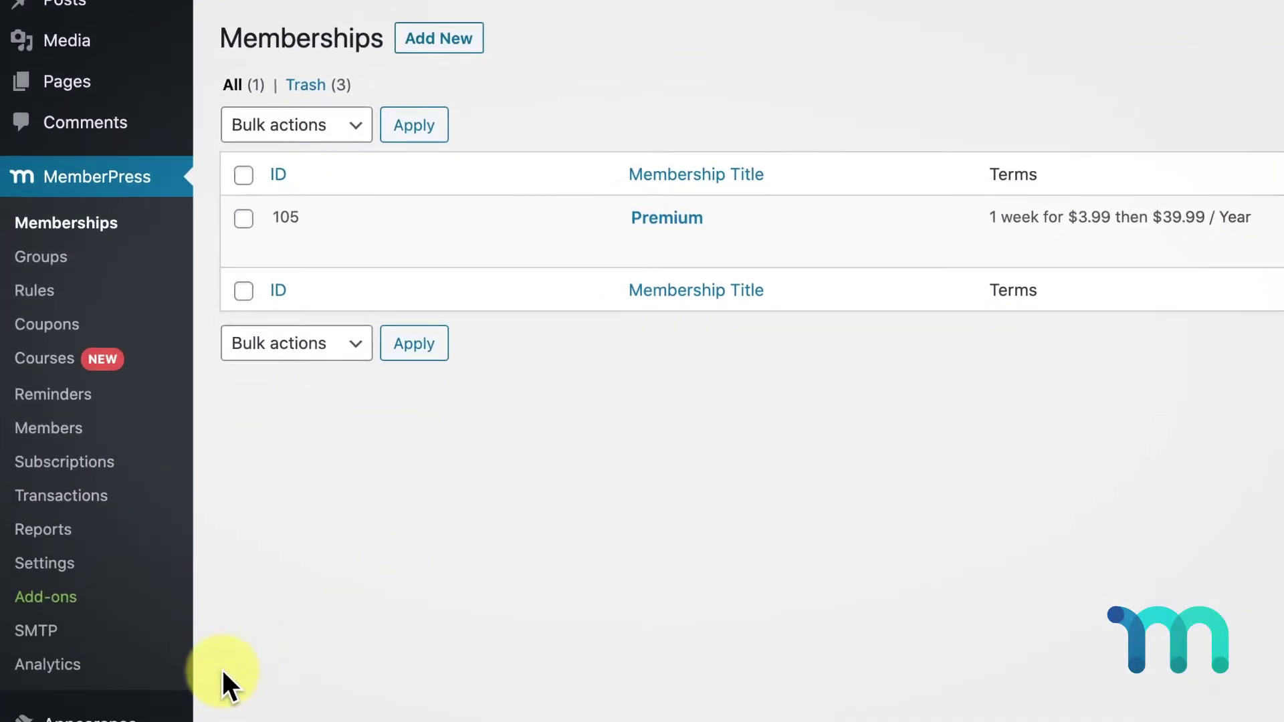
# Add the Premium membership from the Memberships box to the main menu
pyautogui.moveTo(184, 592)
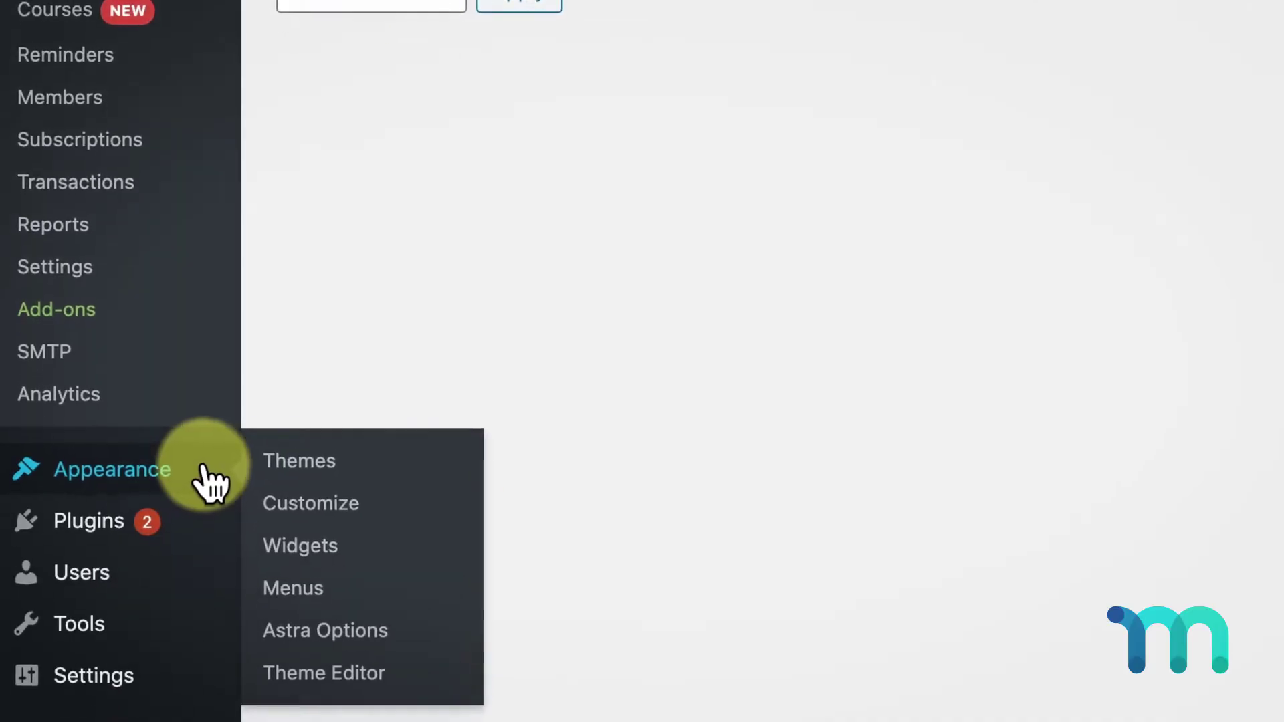
pyautogui.click(326, 588)
pyautogui.scroll(-1, 411, 198)
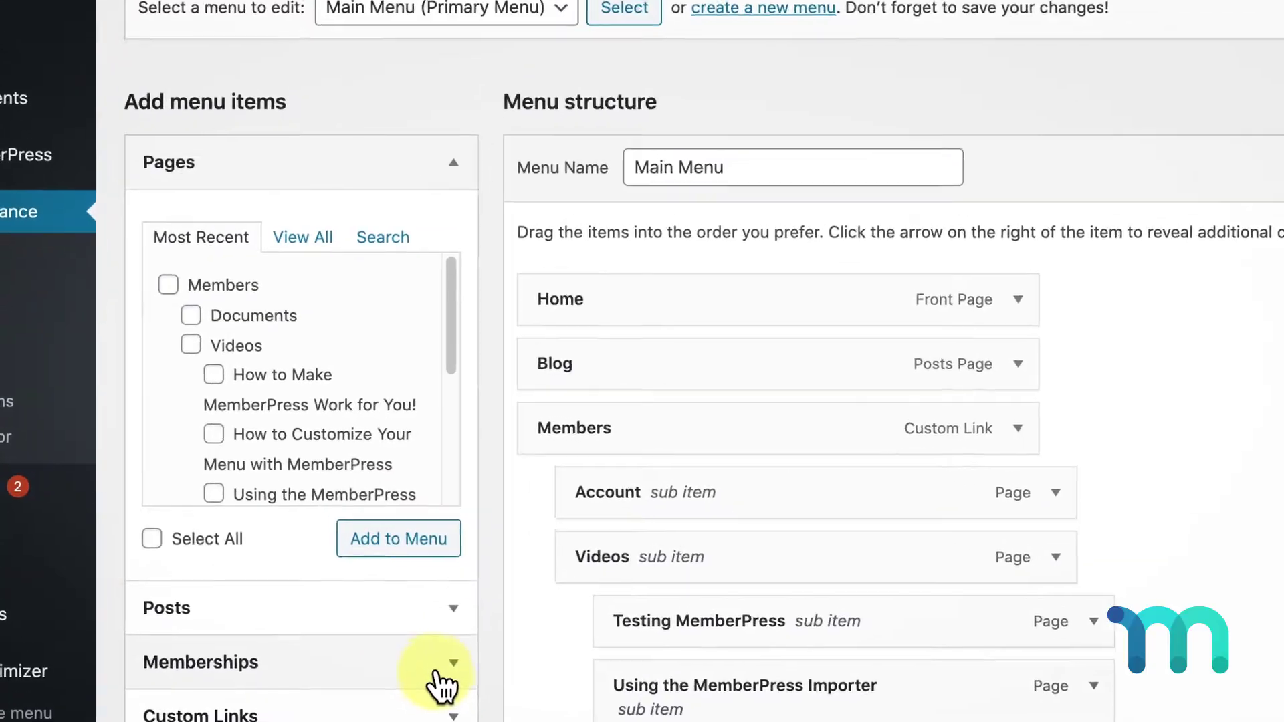
pyautogui.click(435, 672)
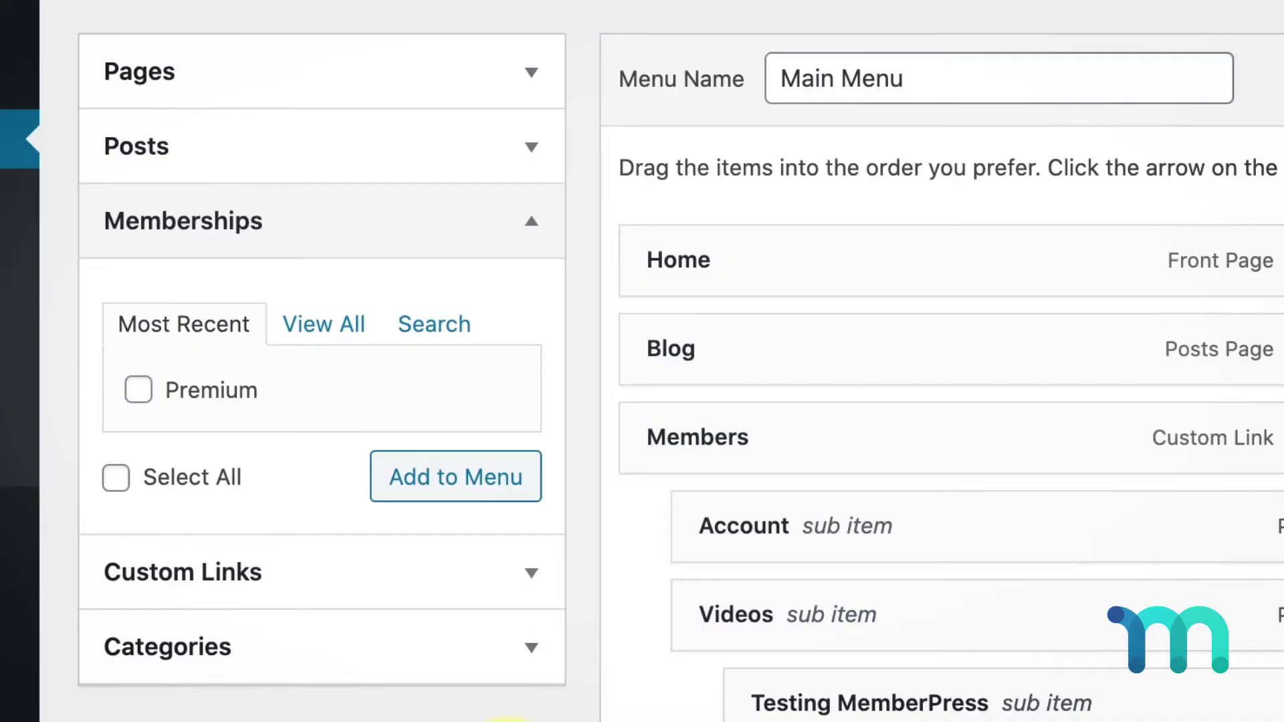
pyautogui.click(137, 390)
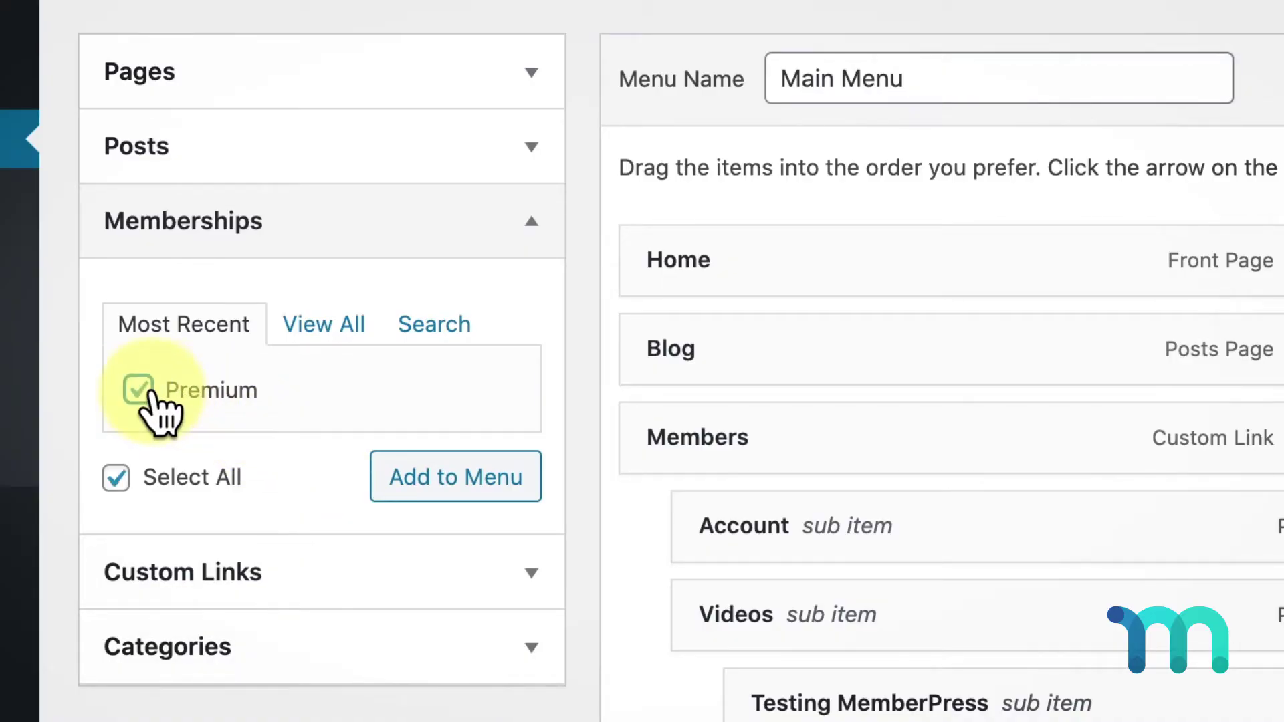
pyautogui.click(476, 501)
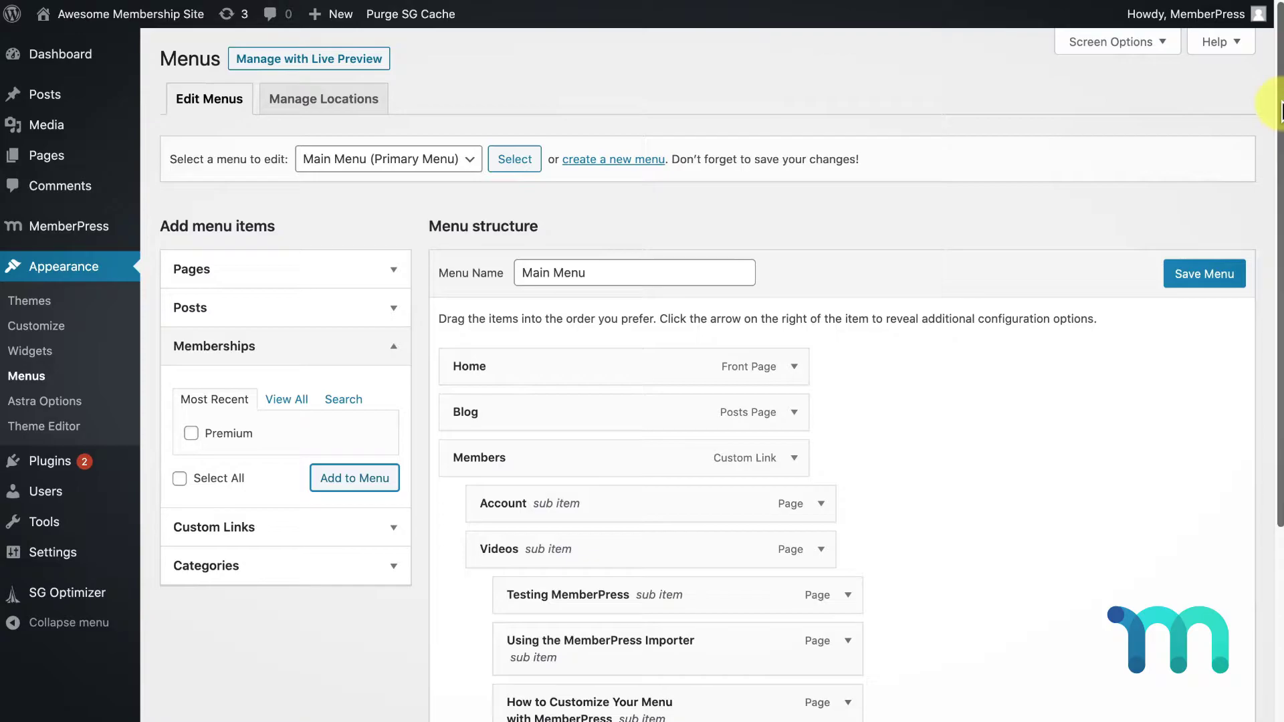
# Rename the Premium menu item's navigation label to 'Get Premium'
pyautogui.moveTo(1281, 107); pyautogui.dragTo(1281, 355)
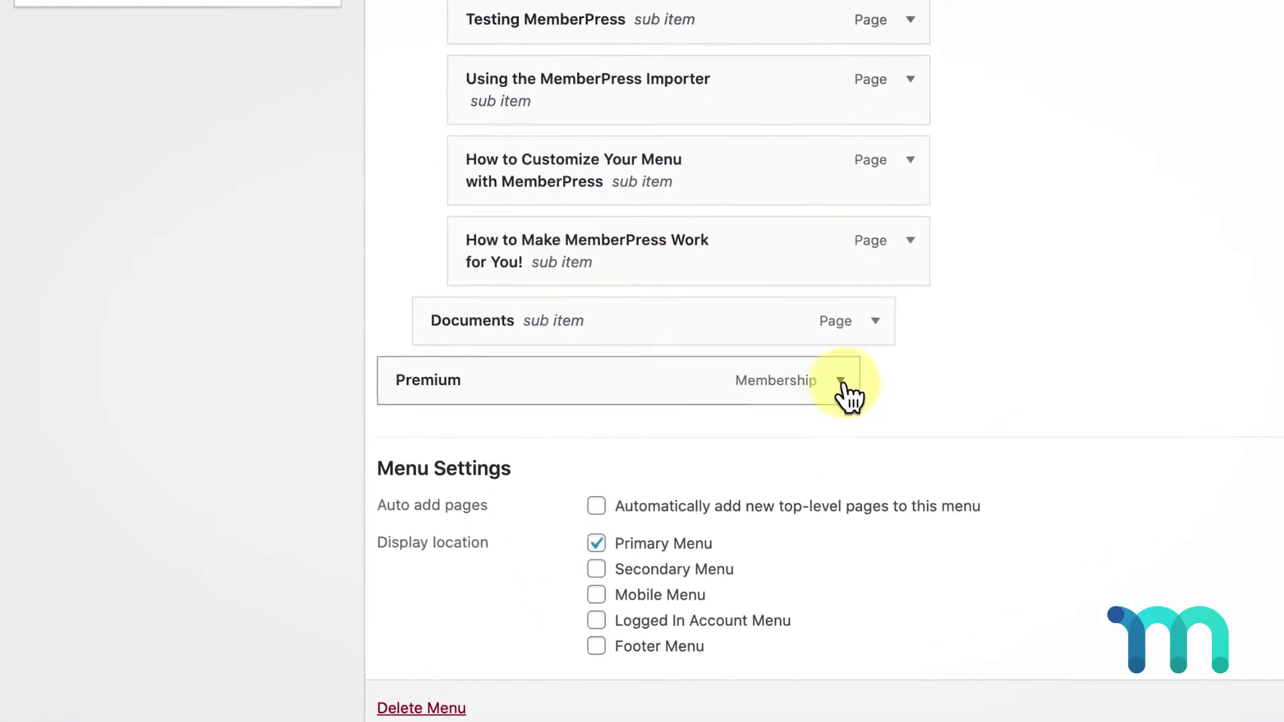
pyautogui.click(794, 451)
pyautogui.click(319, 374)
pyautogui.write('Get Premium')
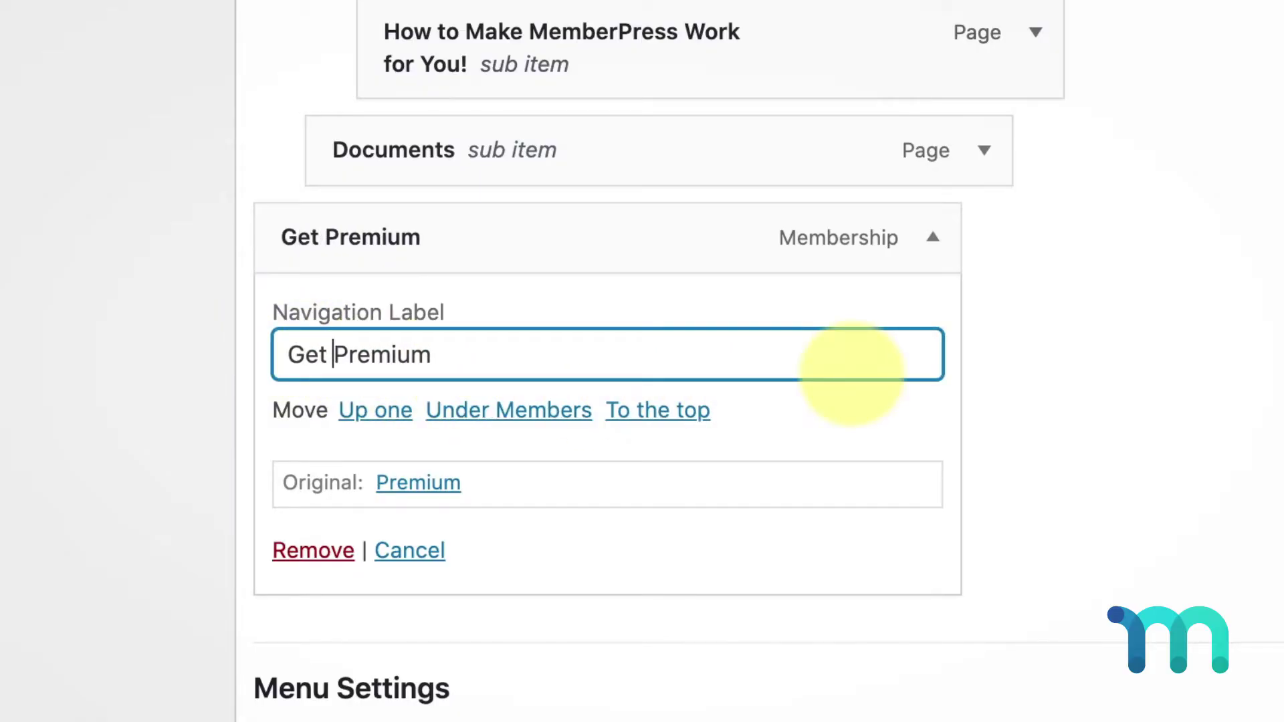
pyautogui.click(1149, 395)
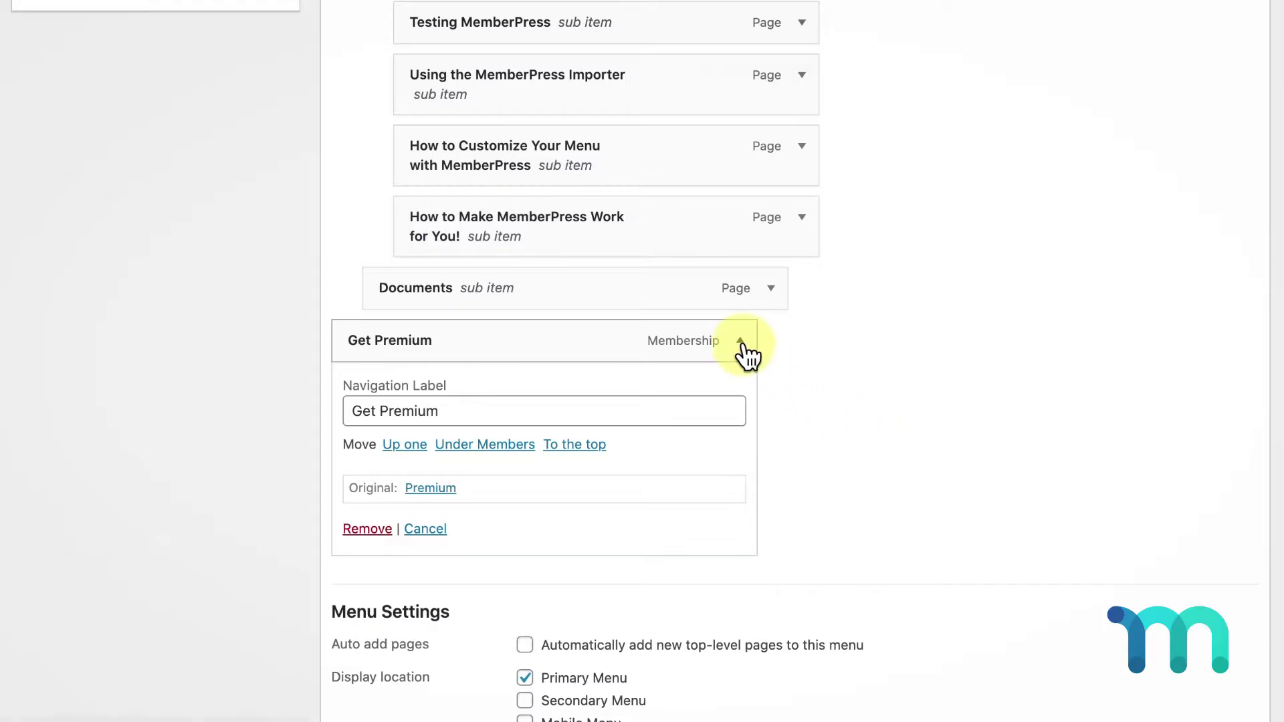
pyautogui.click(740, 342)
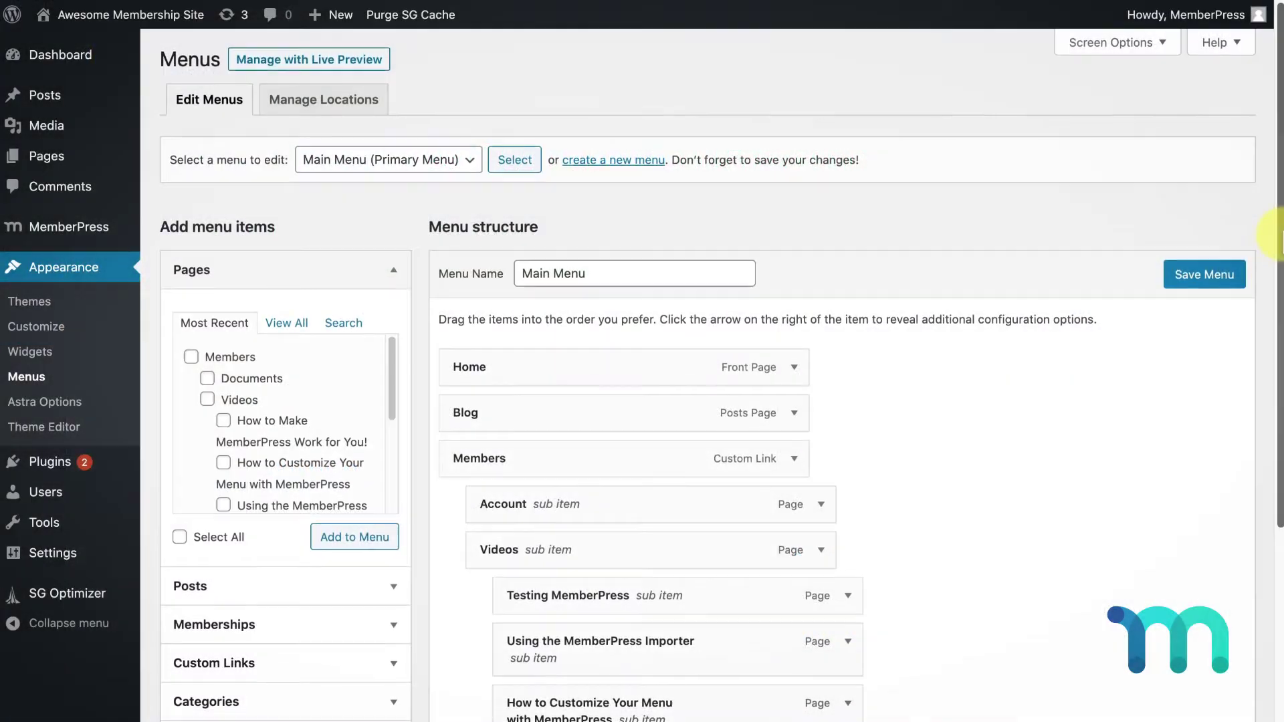
# Add the combined Log In|Log Out link to the main menu
pyautogui.scroll(-3, 1264, 252)
pyautogui.scroll(-3, 1276, 292)
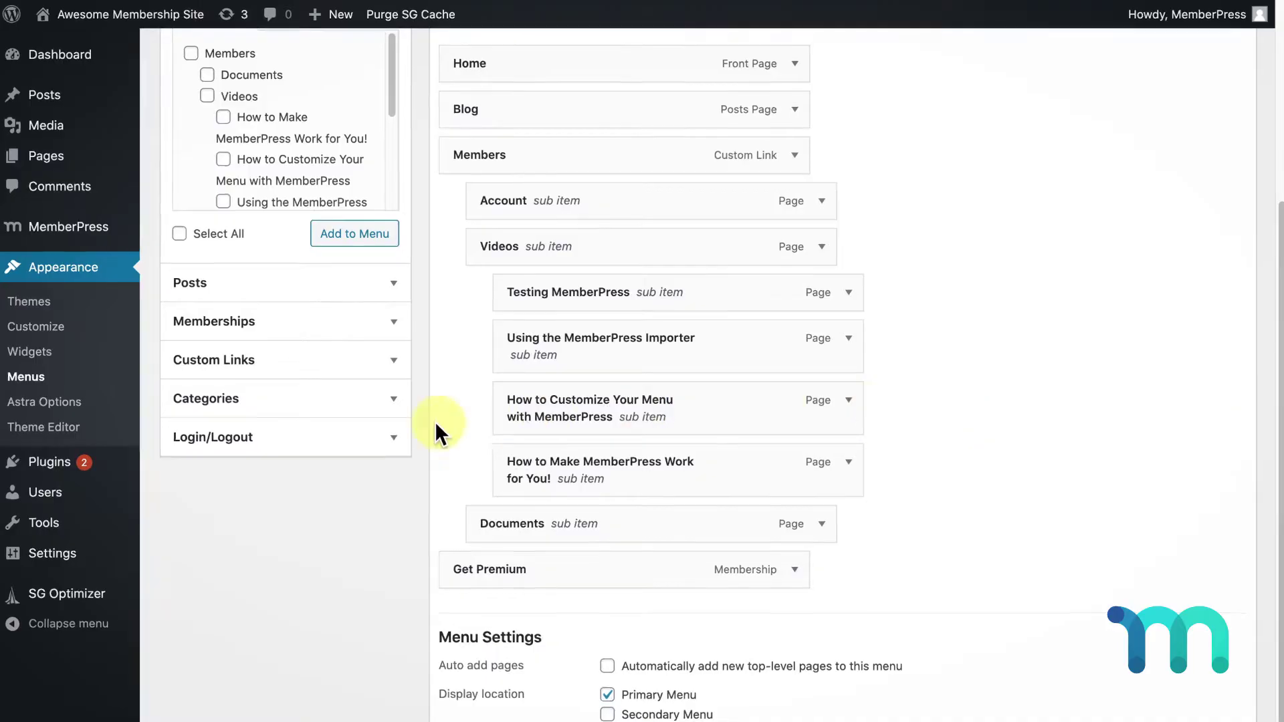
pyautogui.click(398, 441)
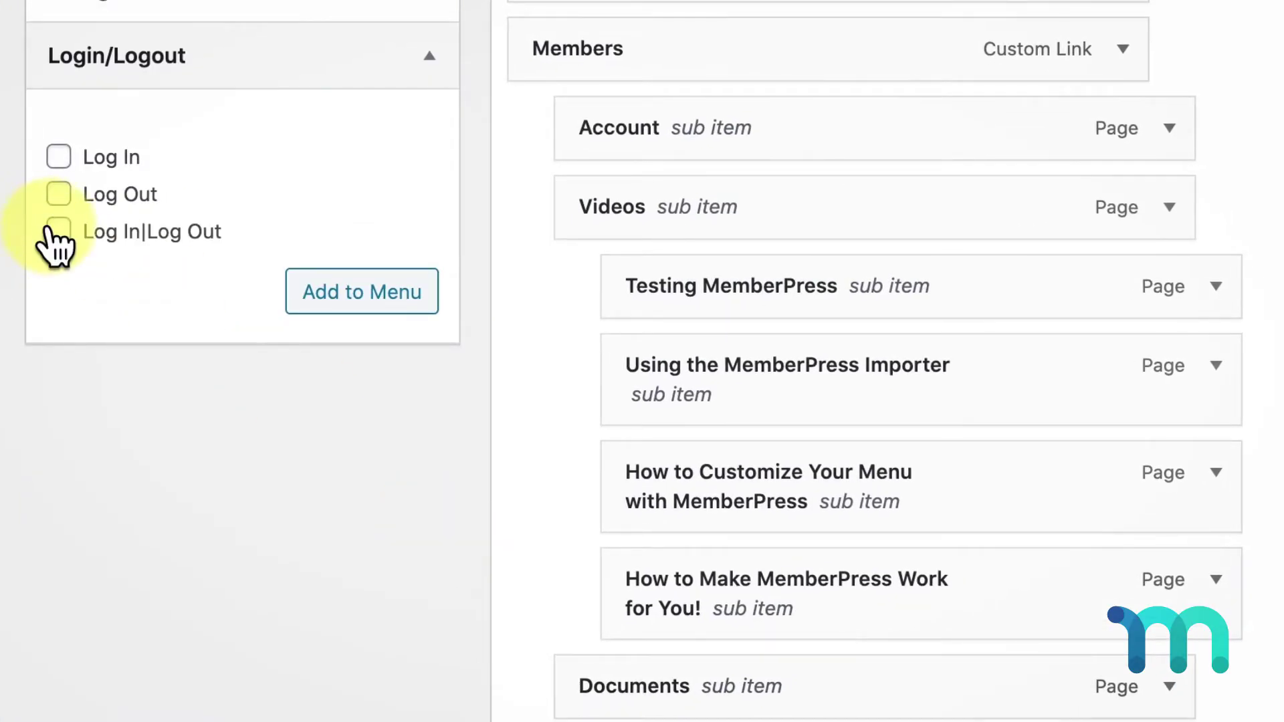
pyautogui.click(54, 229)
pyautogui.click(388, 301)
# Check the Log In|Log Out item's settings and save the main menu
pyautogui.click(869, 252)
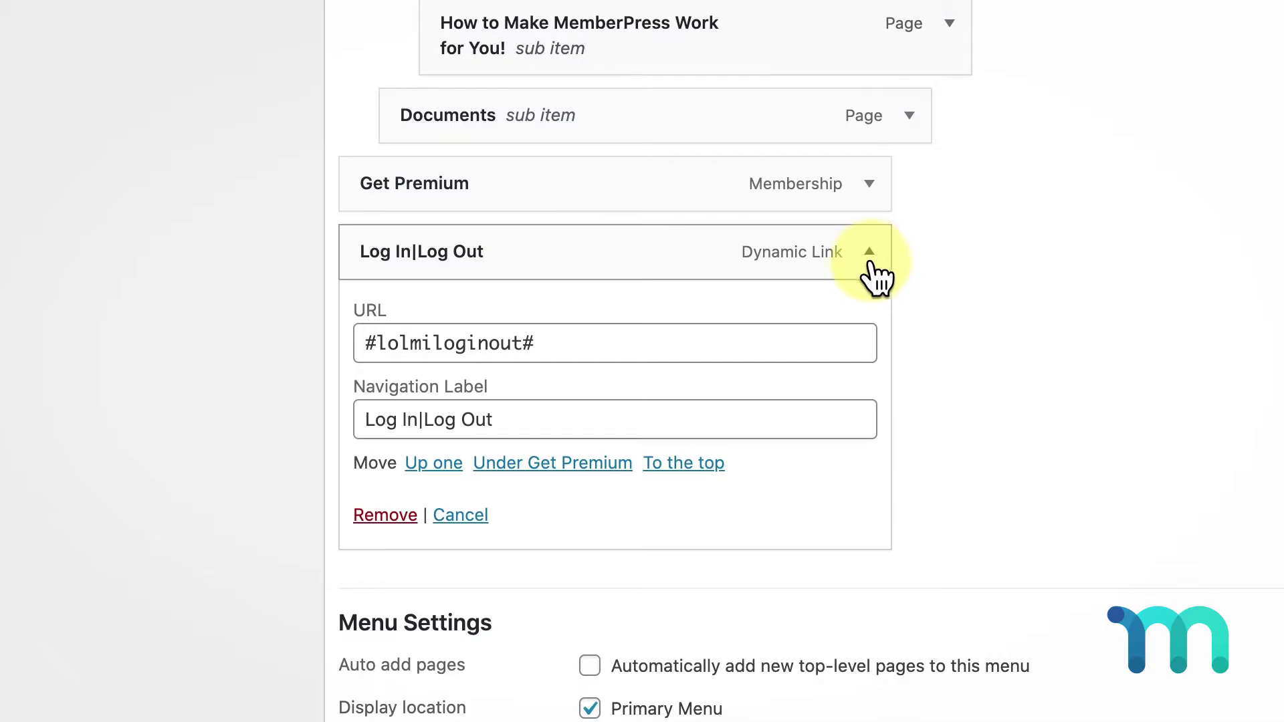
pyautogui.click(869, 254)
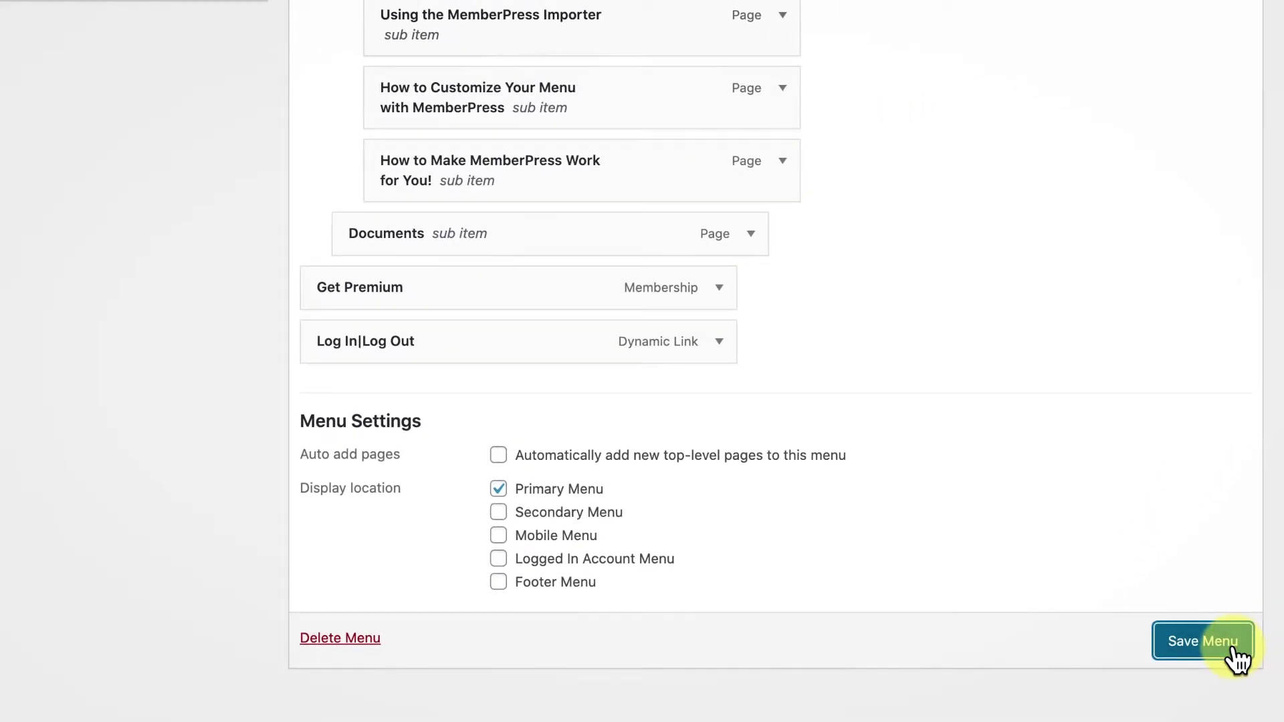
pyautogui.click(1234, 651)
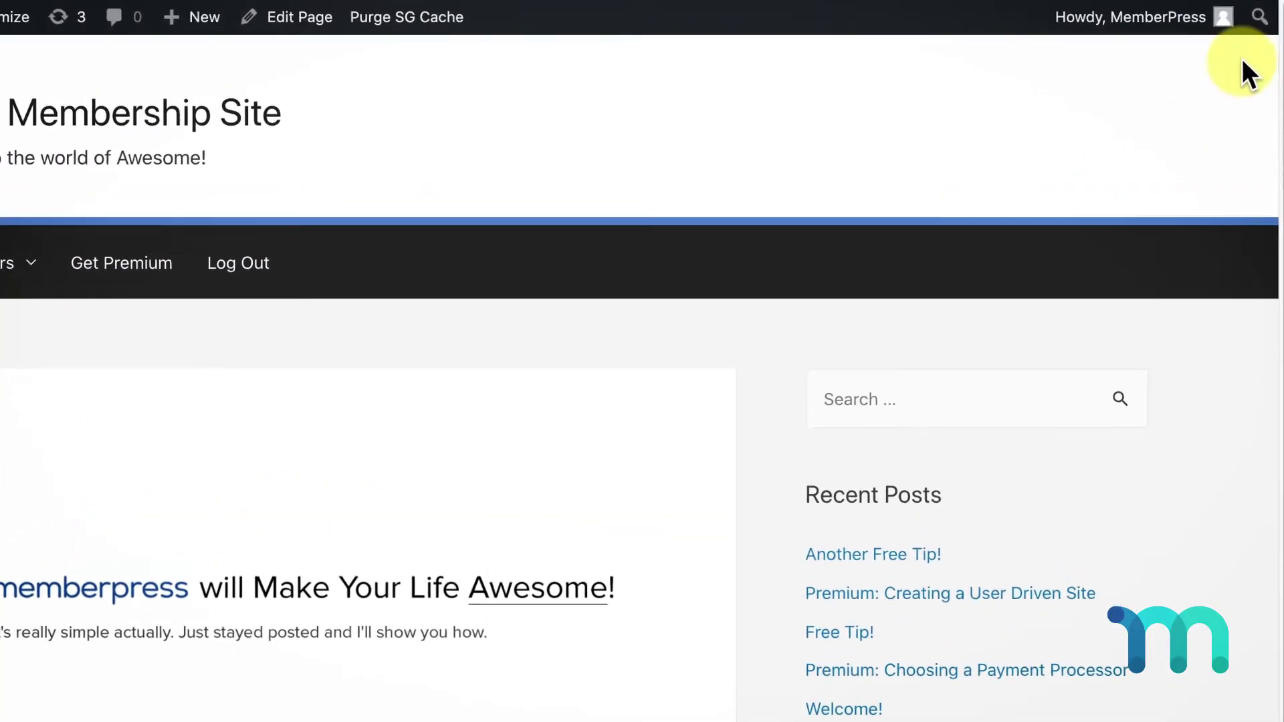
# Log out of the admin account and view the Testing MemberPress video page
pyautogui.moveTo(1231, 12)
pyautogui.click(1046, 200)
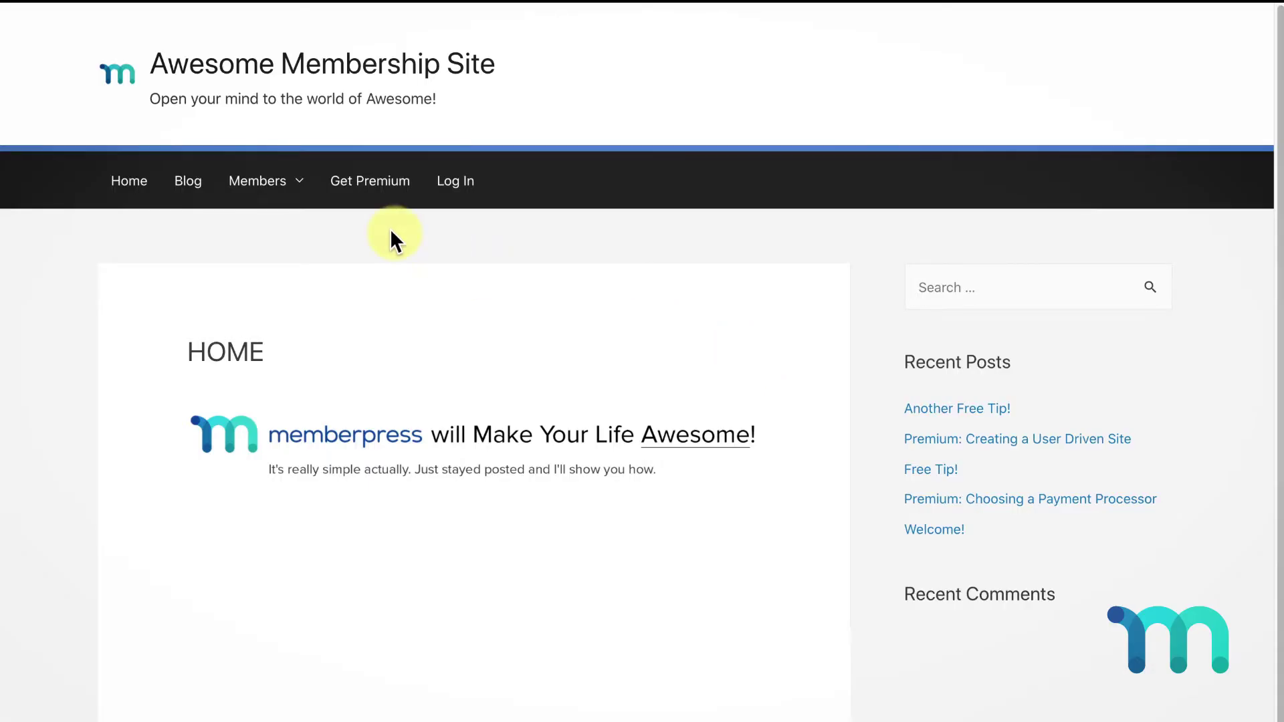
pyautogui.moveTo(258, 189)
pyautogui.moveTo(422, 278)
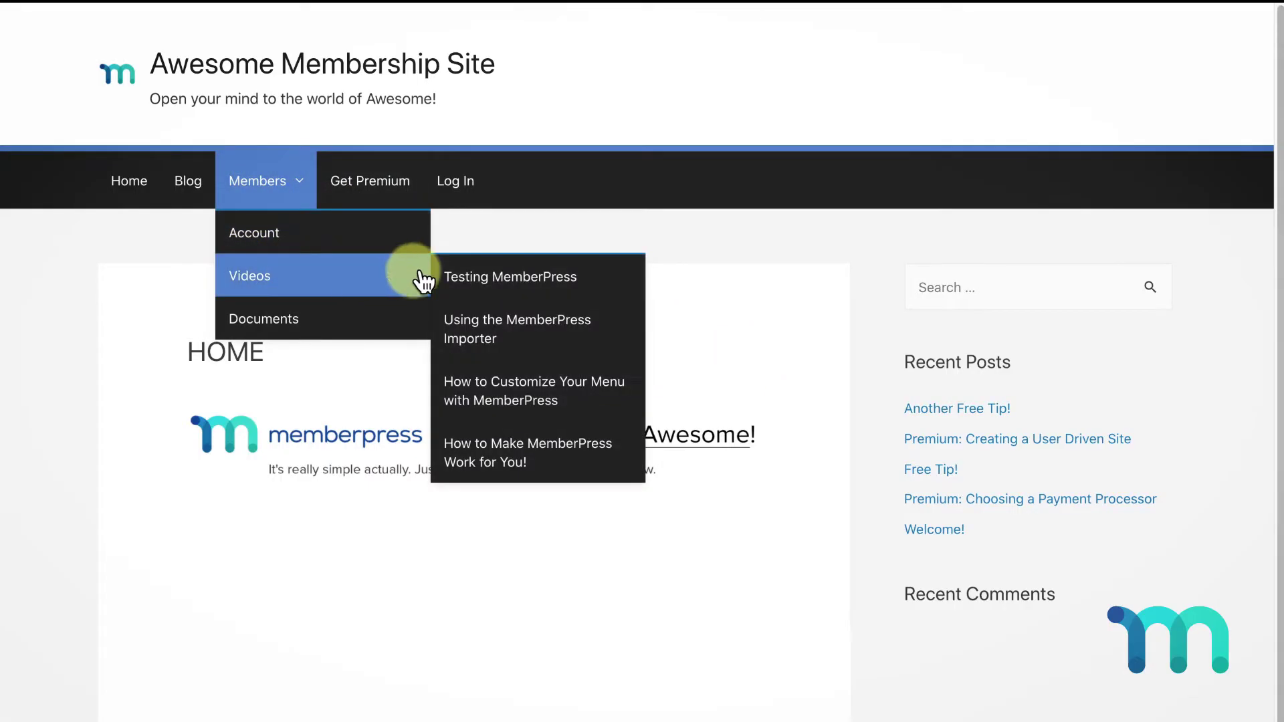
pyautogui.click(602, 281)
# Open the 'Premium: Creating a User Driven Site' post to see the members-only notice
pyautogui.moveTo(1279, 167); pyautogui.dragTo(1279, 315)
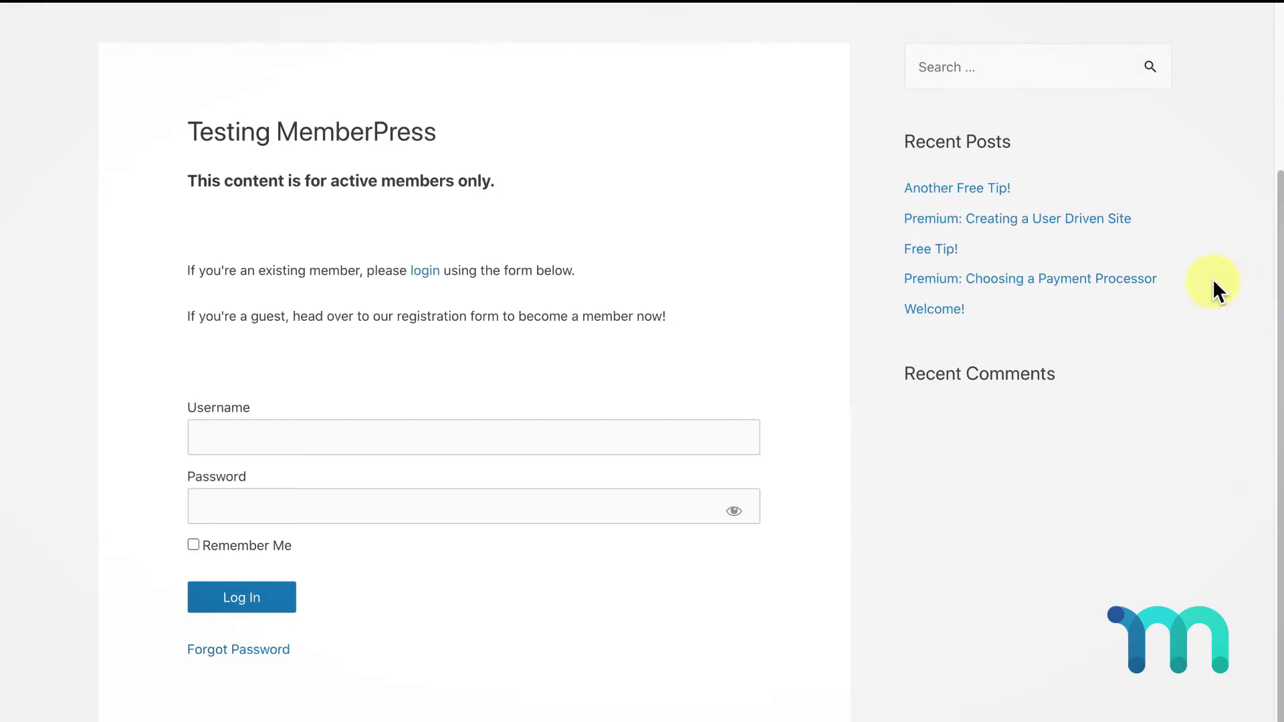
pyautogui.click(1099, 228)
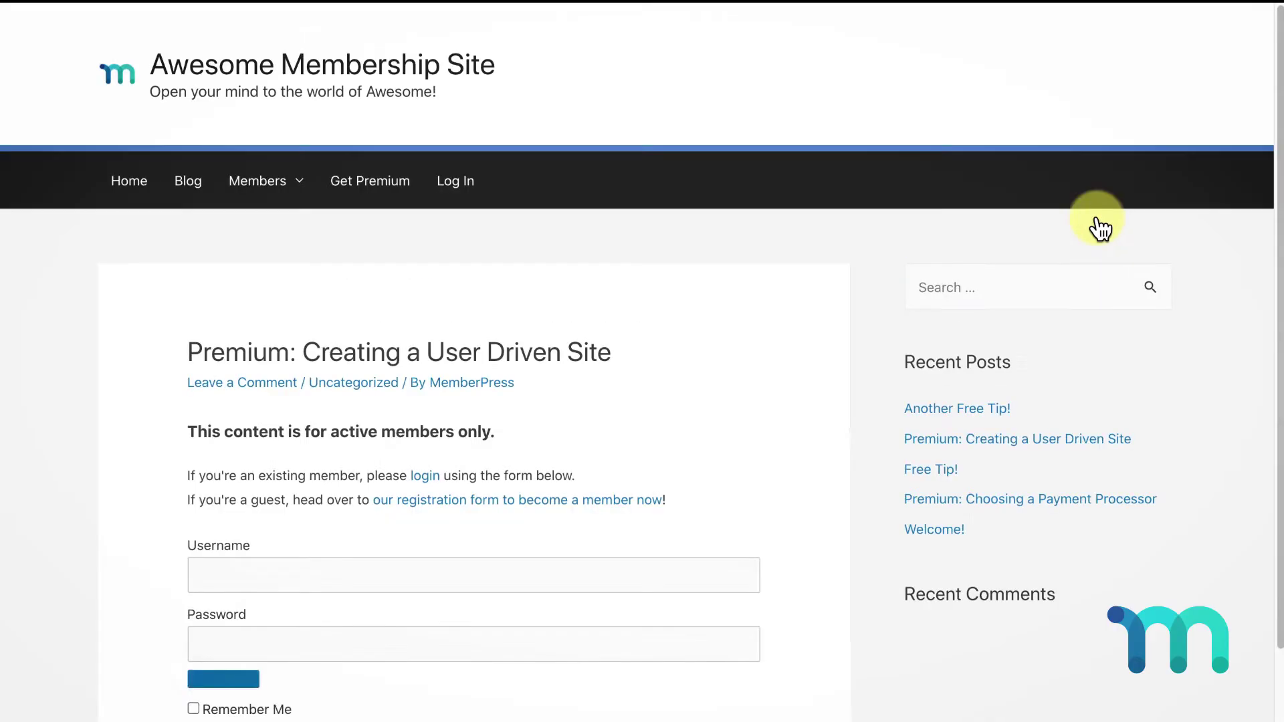
pyautogui.moveTo(1279, 124); pyautogui.dragTo(1279, 260)
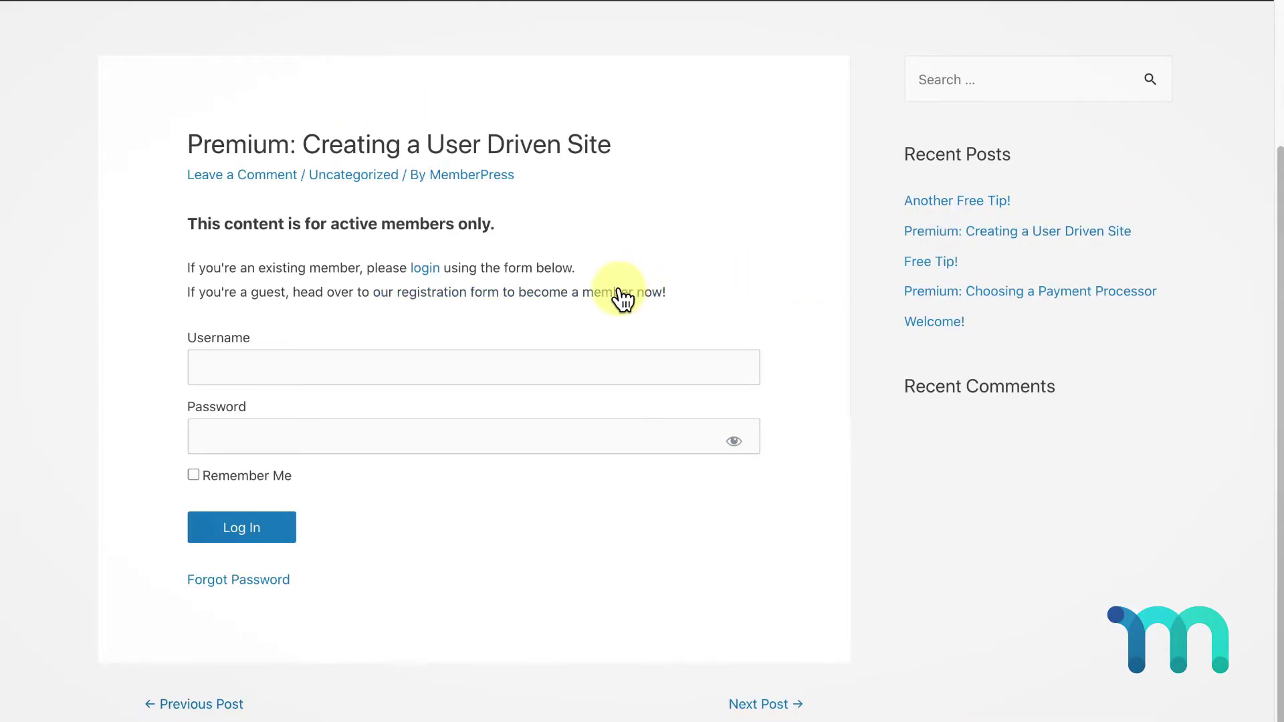
# On the Premium registration form, enter the test user's name, username, email and password
pyautogui.click(621, 298)
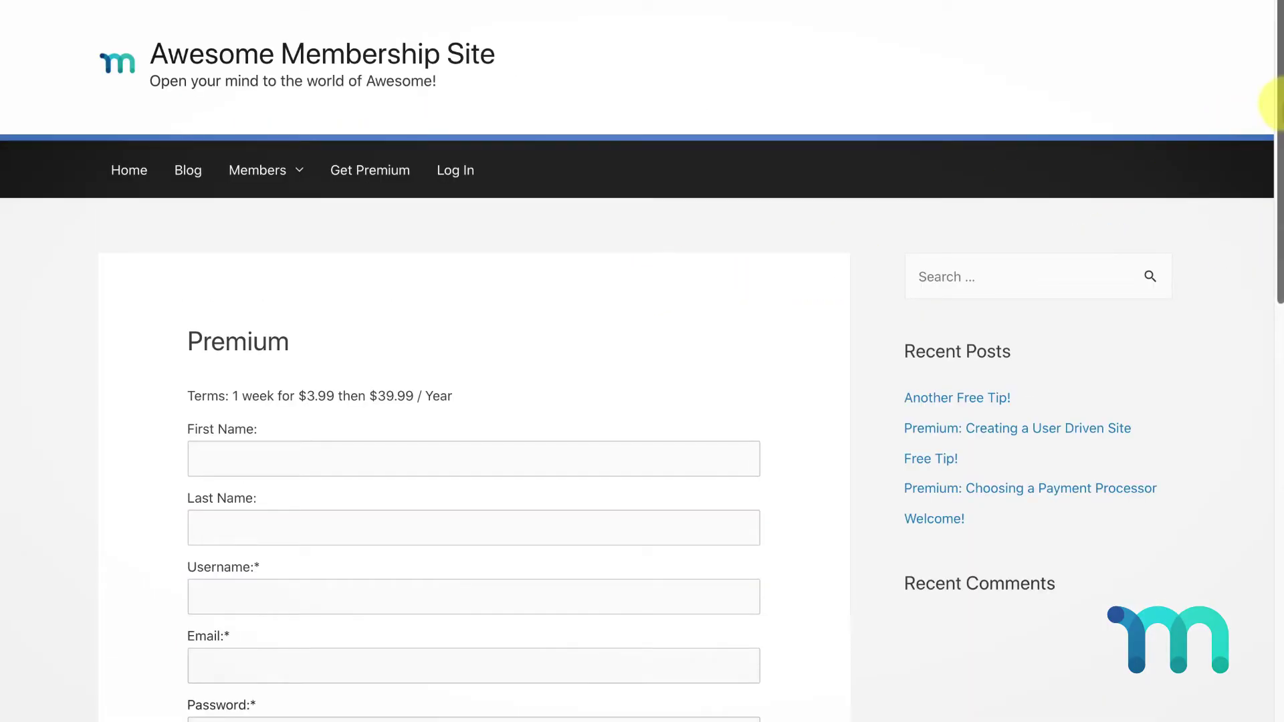
pyautogui.scroll(-4, 1264, 121)
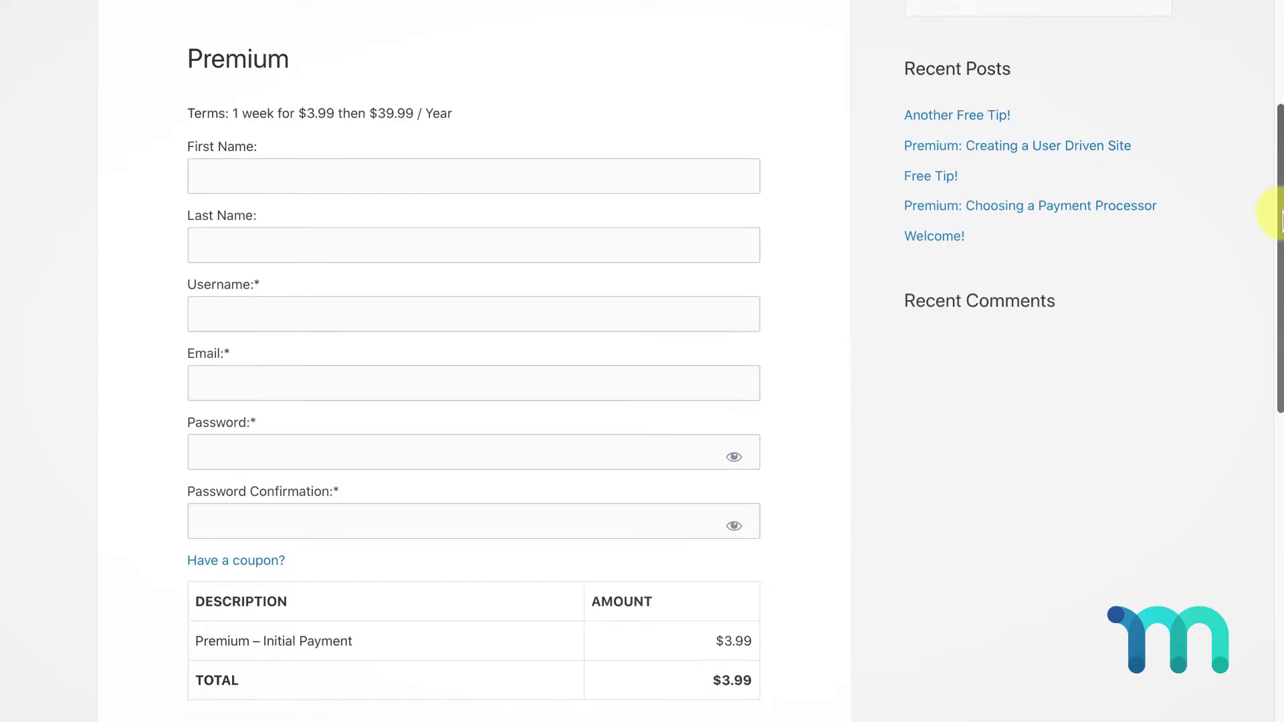
pyautogui.click(691, 166)
pyautogui.write('MP')
pyautogui.click(642, 244)
pyautogui.write('Test')
pyautogui.click(607, 307)
pyautogui.write('mptestuser')
pyautogui.click(621, 383)
pyautogui.write('mp')
pyautogui.click(607, 452)
pyautogui.write('1234567')
pyautogui.click(594, 511)
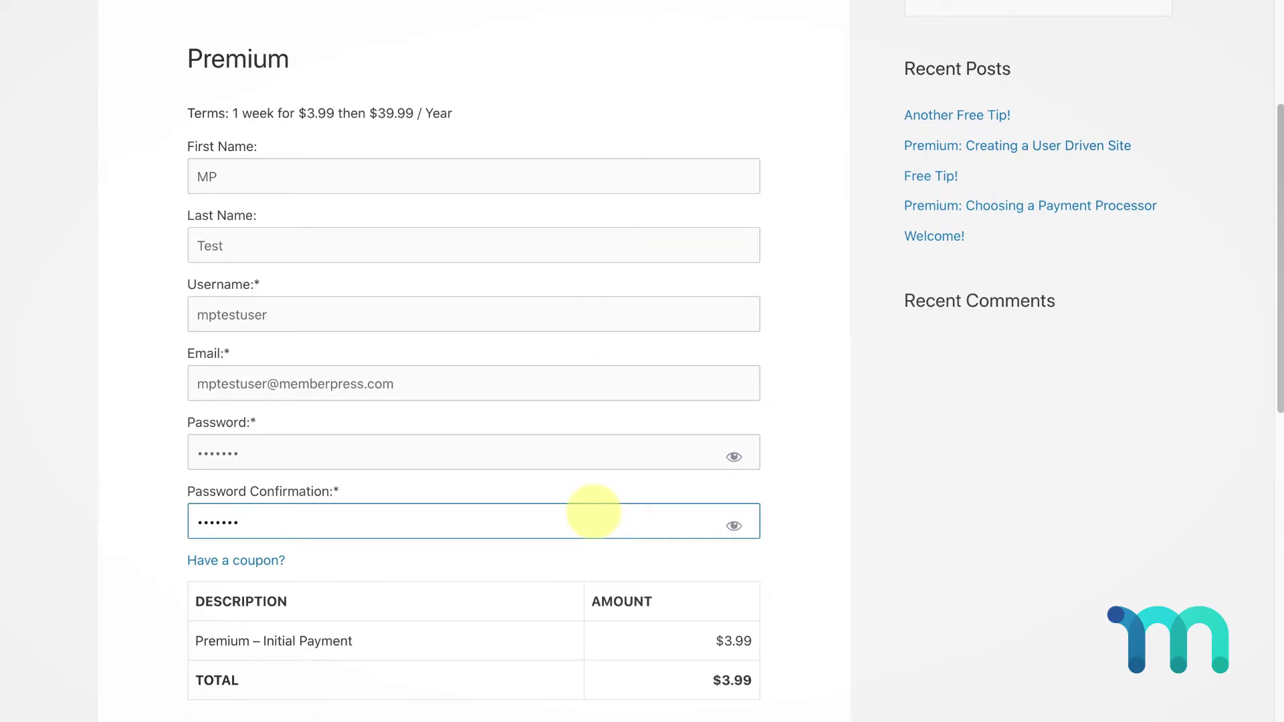
# Enter the name on the card and the test card number, then submit the signup
pyautogui.moveTo(1281, 369); pyautogui.dragTo(1266, 512)
pyautogui.click(655, 435)
pyautogui.write('MP TestUser')
pyautogui.click(583, 503)
pyautogui.write('4111 1111 1111 111121')
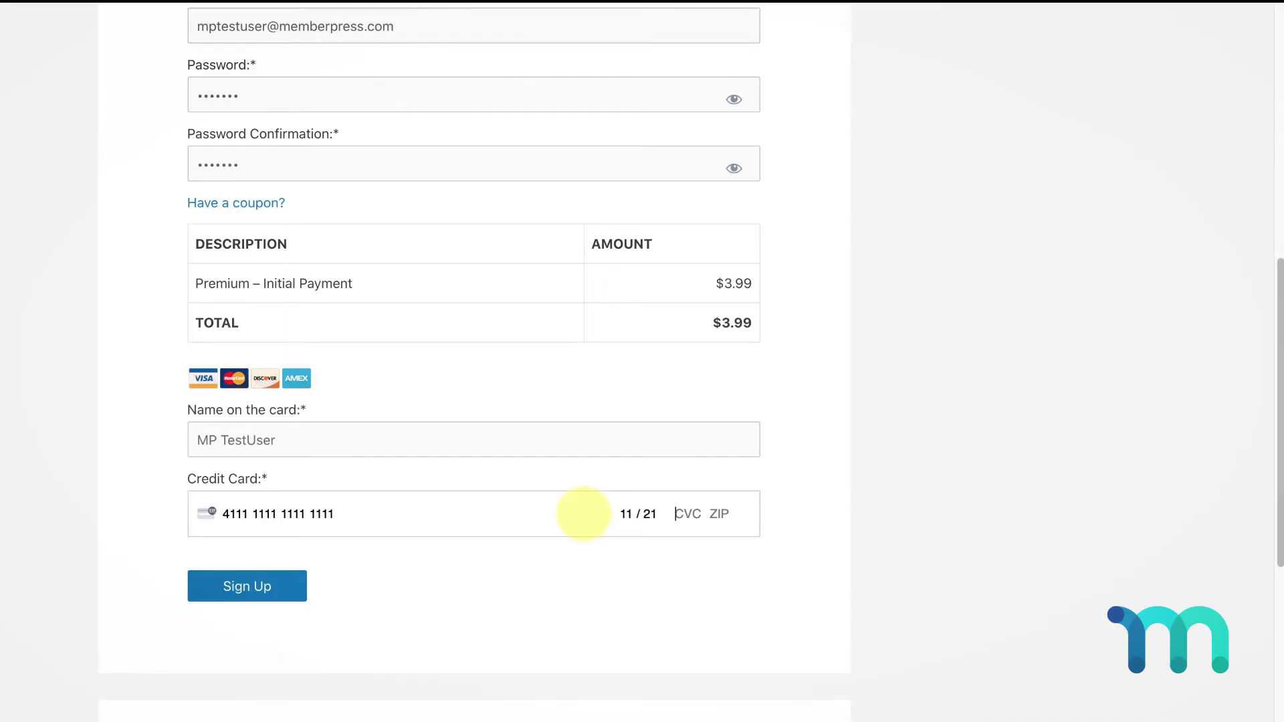
pyautogui.click(286, 582)
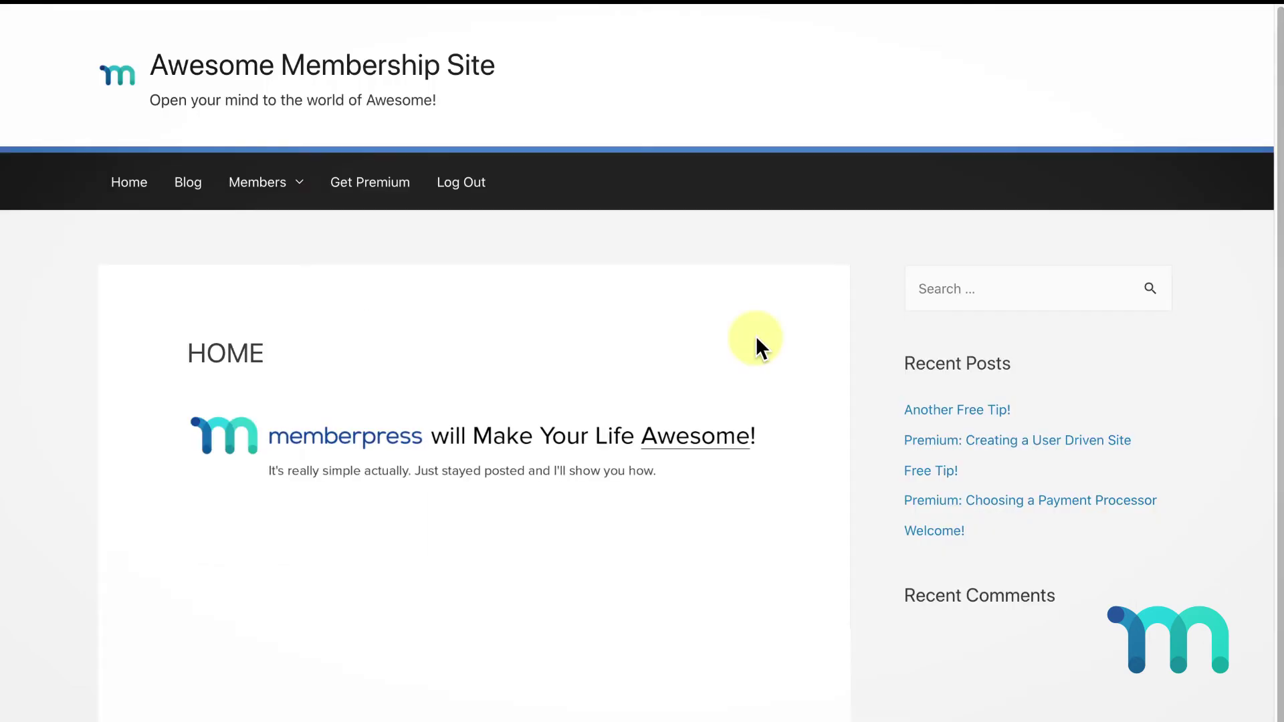
# Check the new member's account for the Premium subscription and the $3.99 payment
pyautogui.moveTo(288, 194)
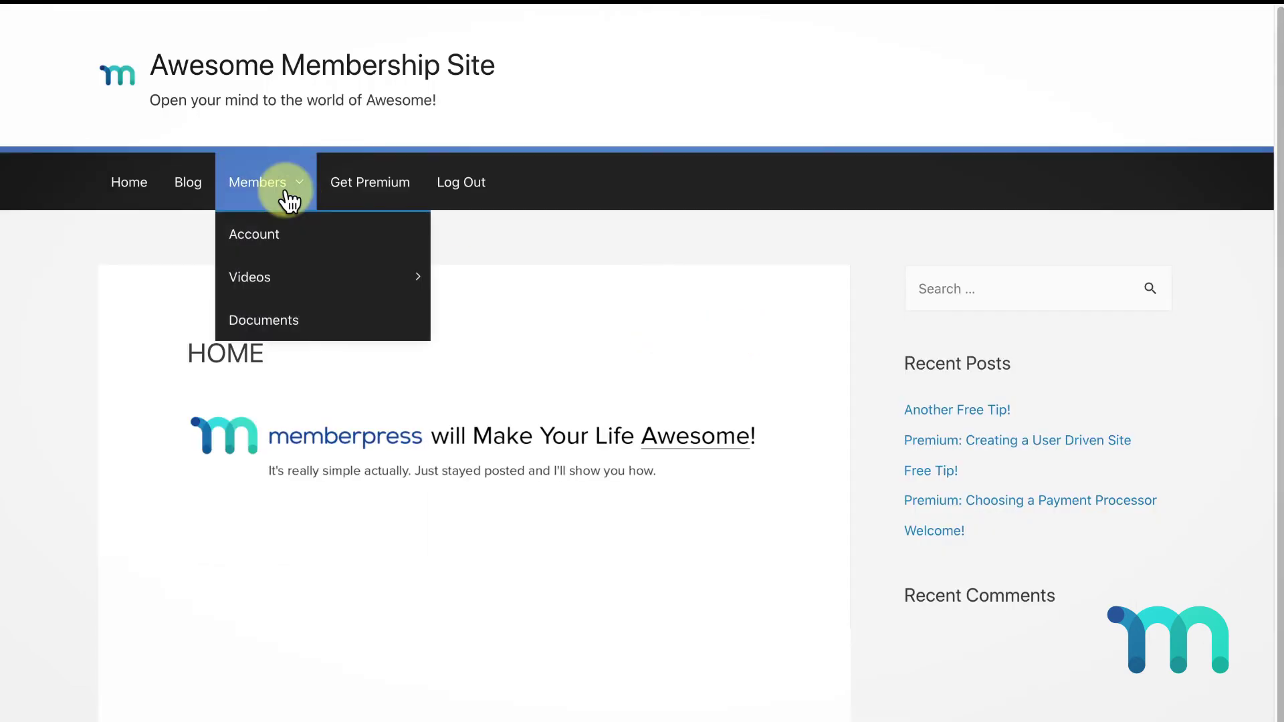
pyautogui.click(297, 241)
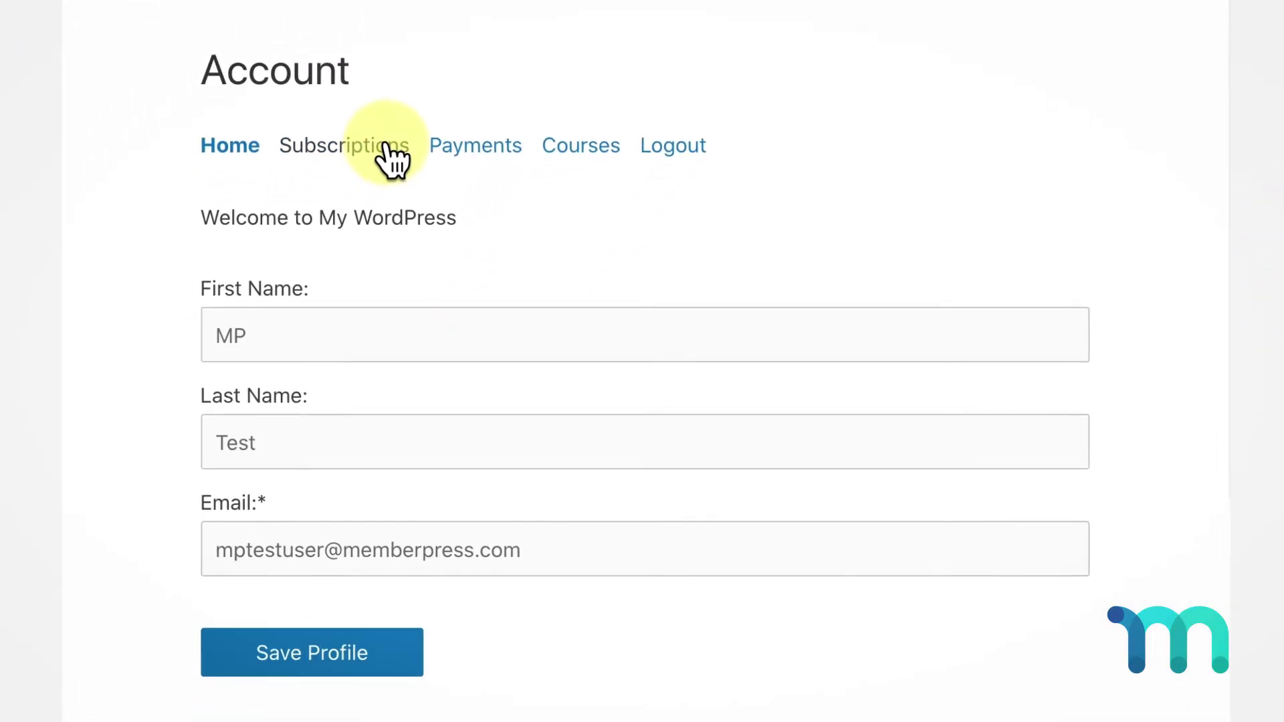
pyautogui.click(384, 146)
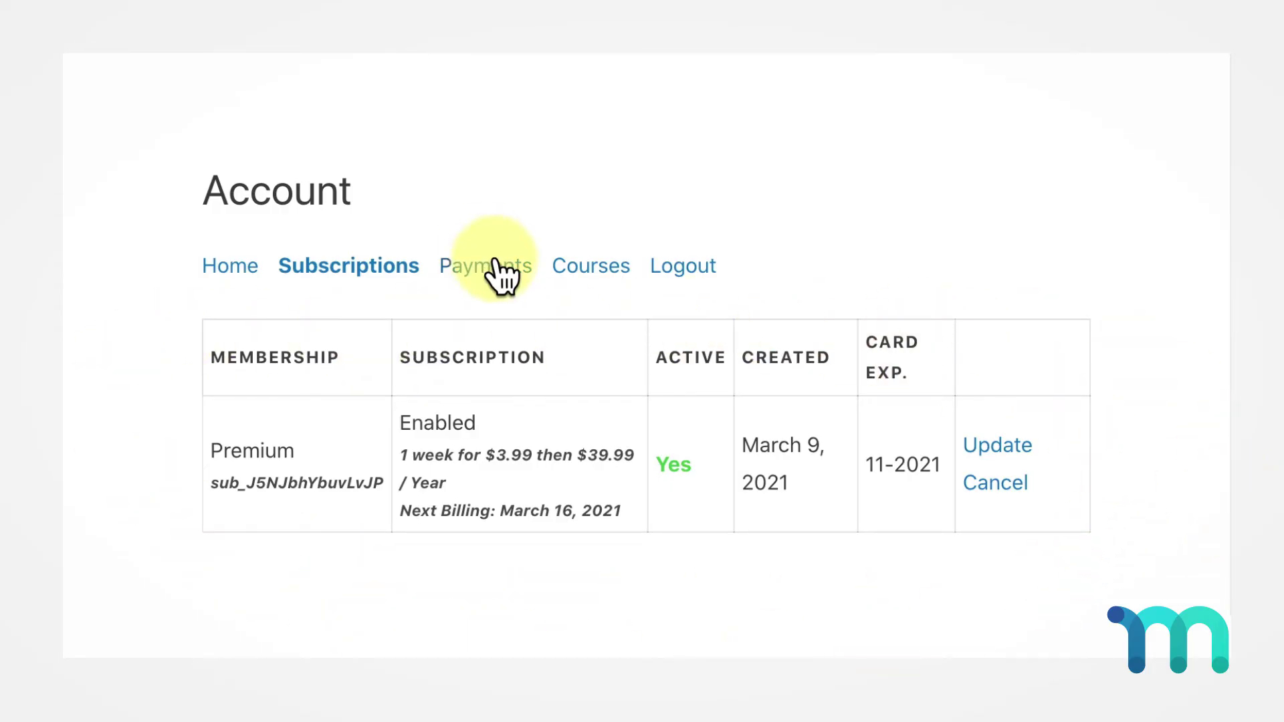
pyautogui.click(501, 267)
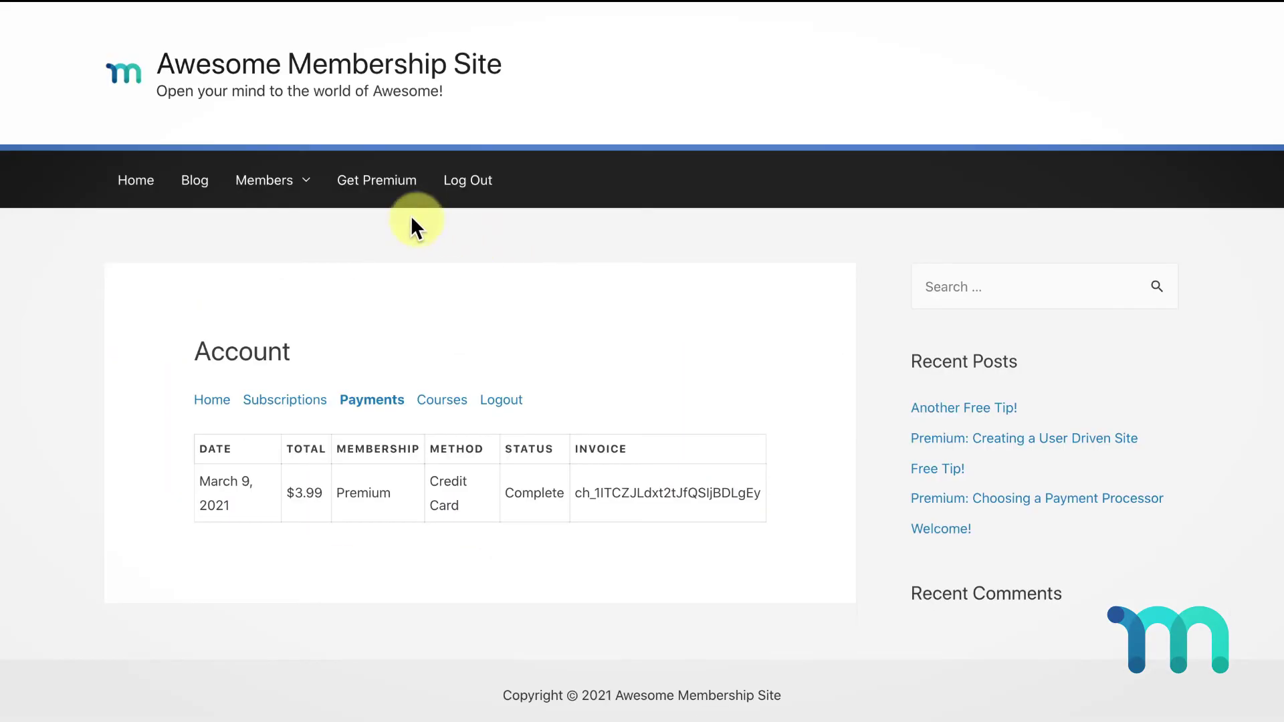
# Open the Testing MemberPress video and the 'Premium: Creating a User Driven Site' post, now unlocked
pyautogui.moveTo(287, 181)
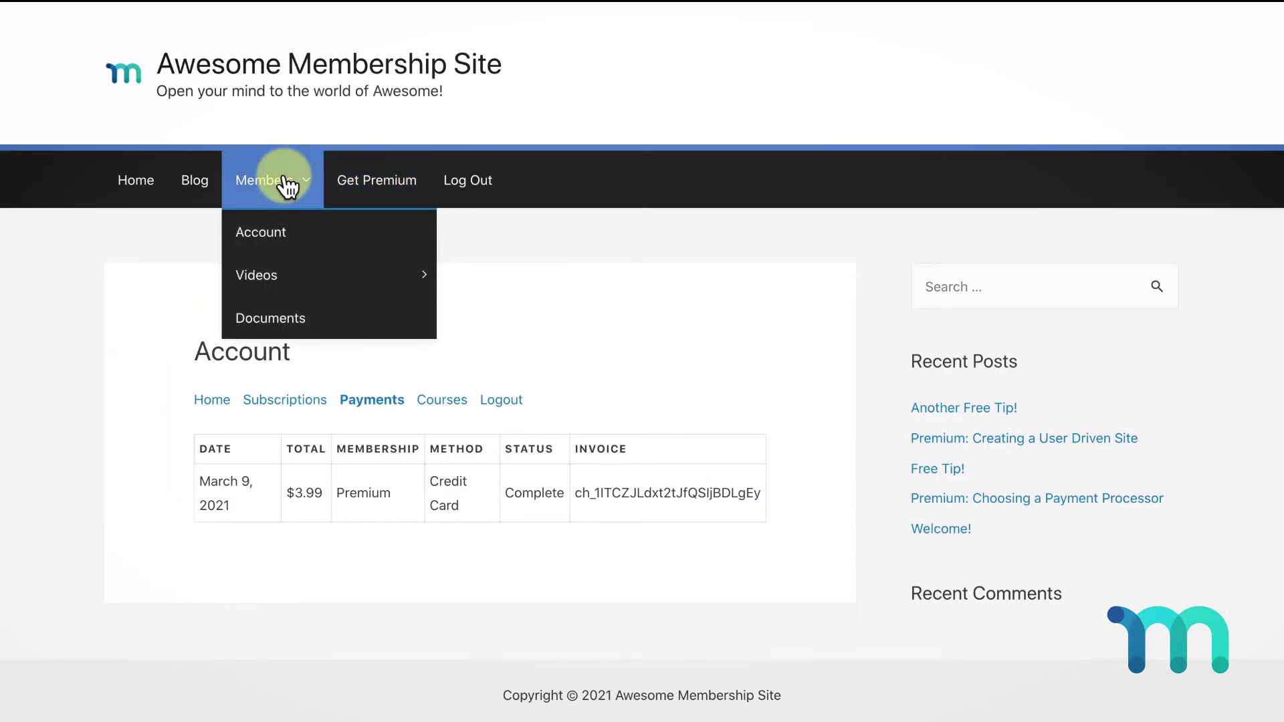
pyautogui.moveTo(401, 278)
pyautogui.click(557, 281)
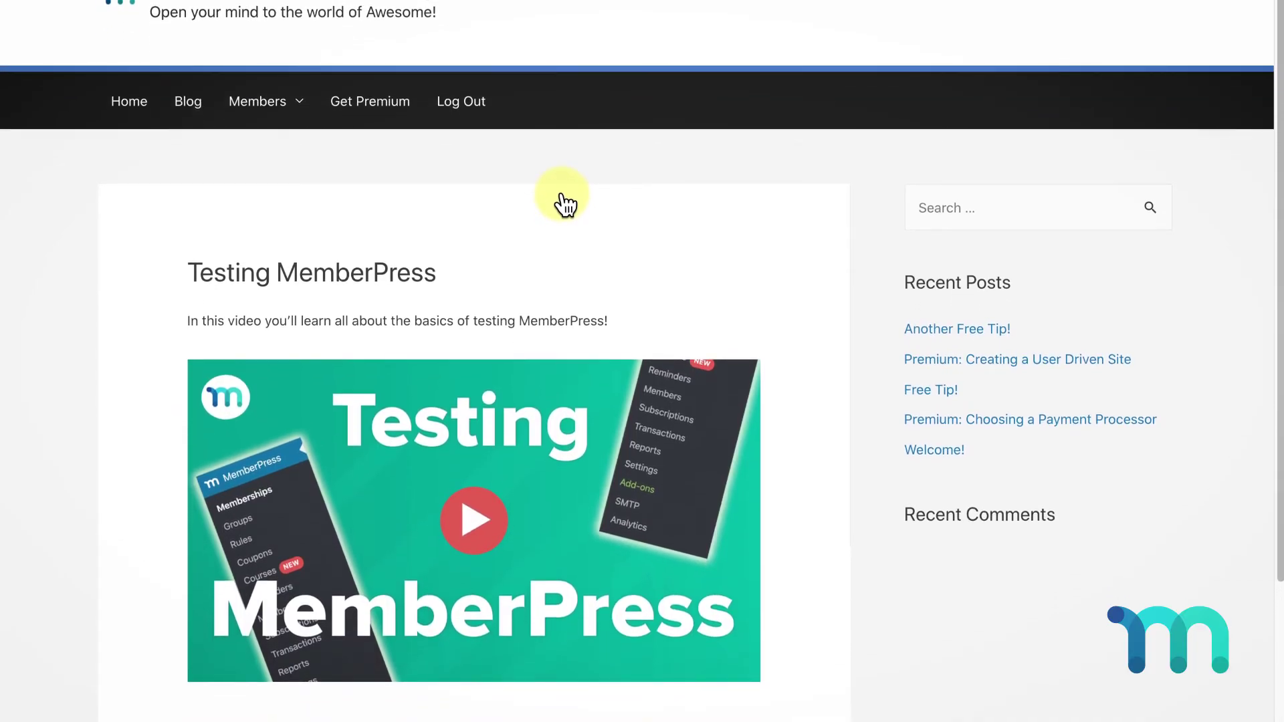
pyautogui.click(946, 365)
pyautogui.scroll(-3, 947, 364)
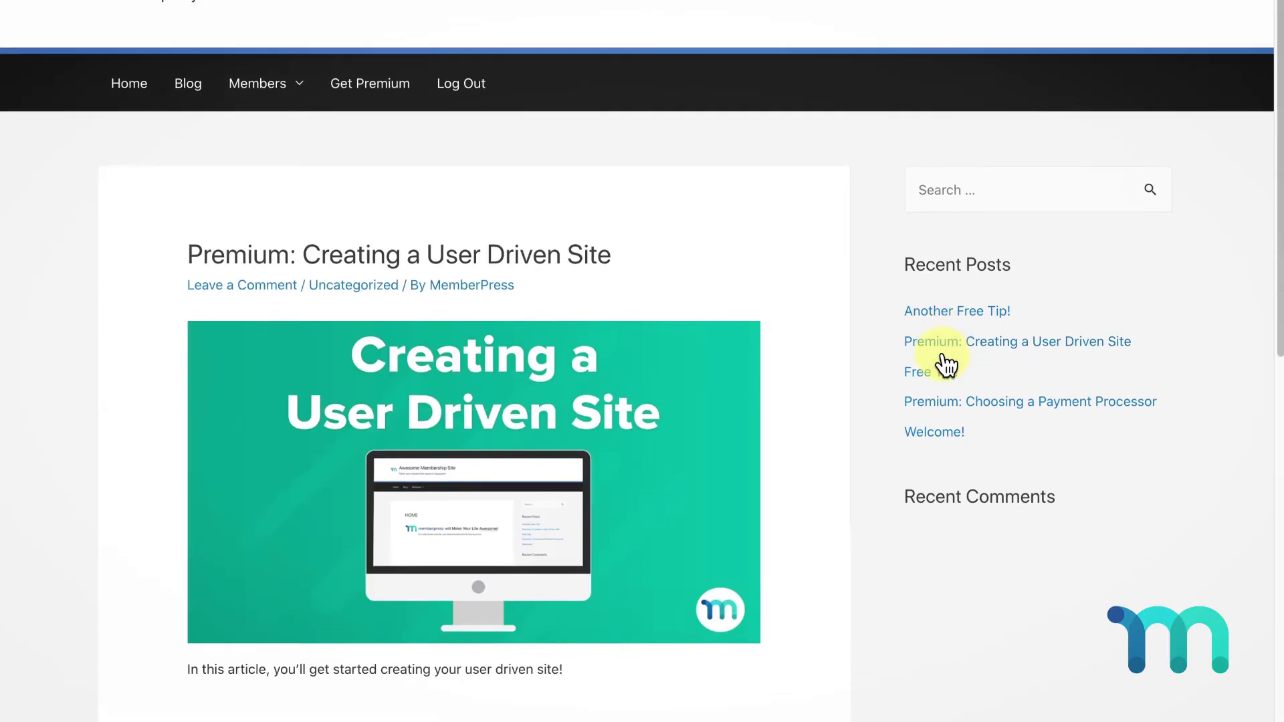
pyautogui.scroll(-1, 946, 365)
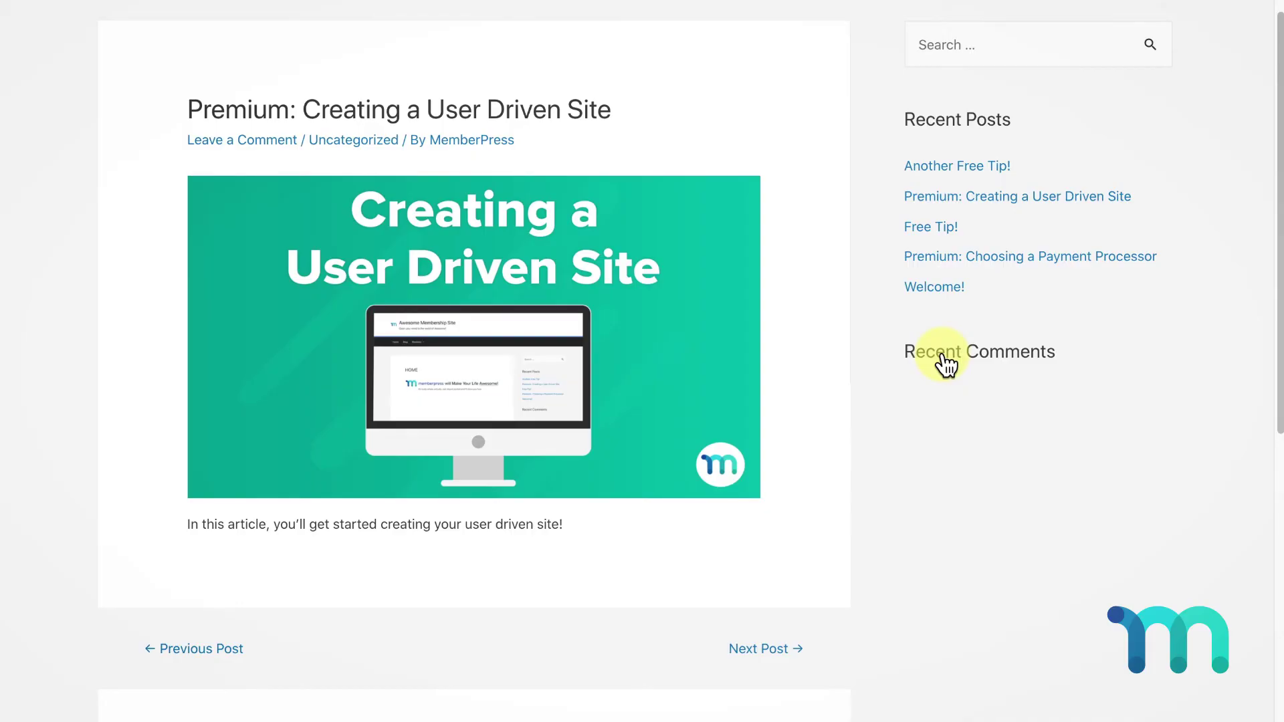
pyautogui.scroll(6, 947, 365)
# Log the test member out and sign in with the administrator's email and password
pyautogui.click(453, 191)
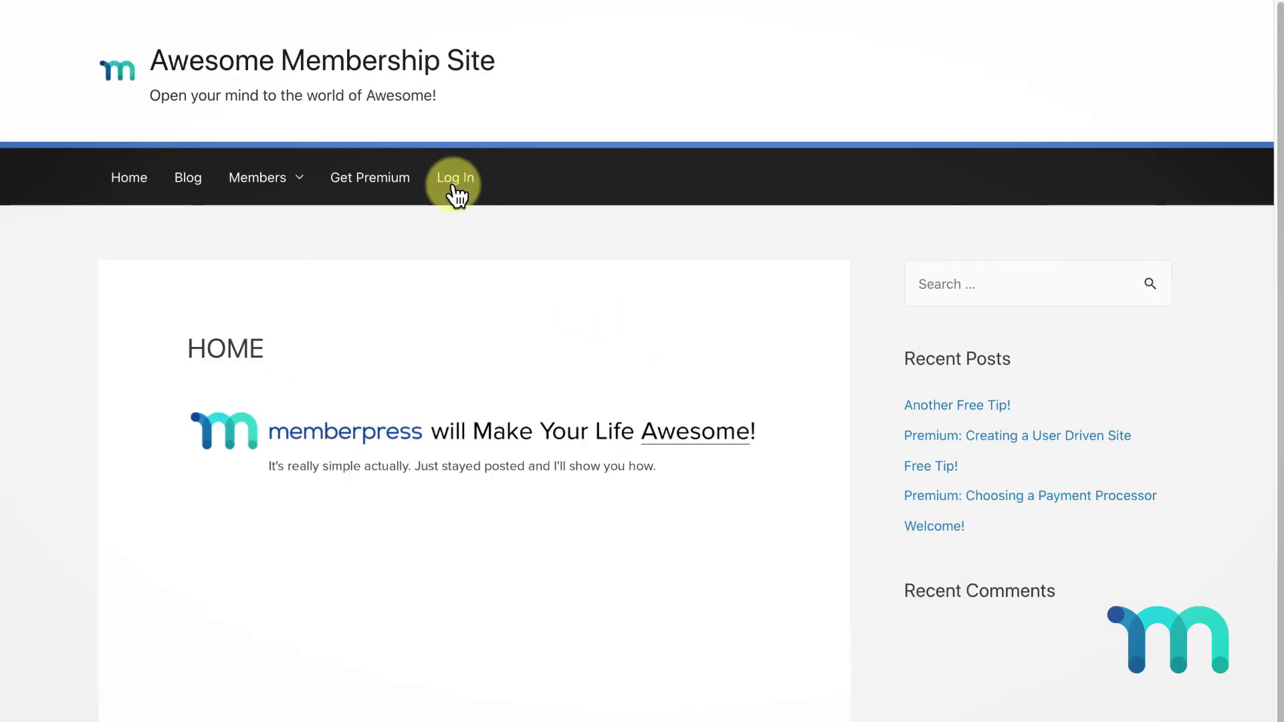
pyautogui.press('Tab')
pyautogui.write('********')
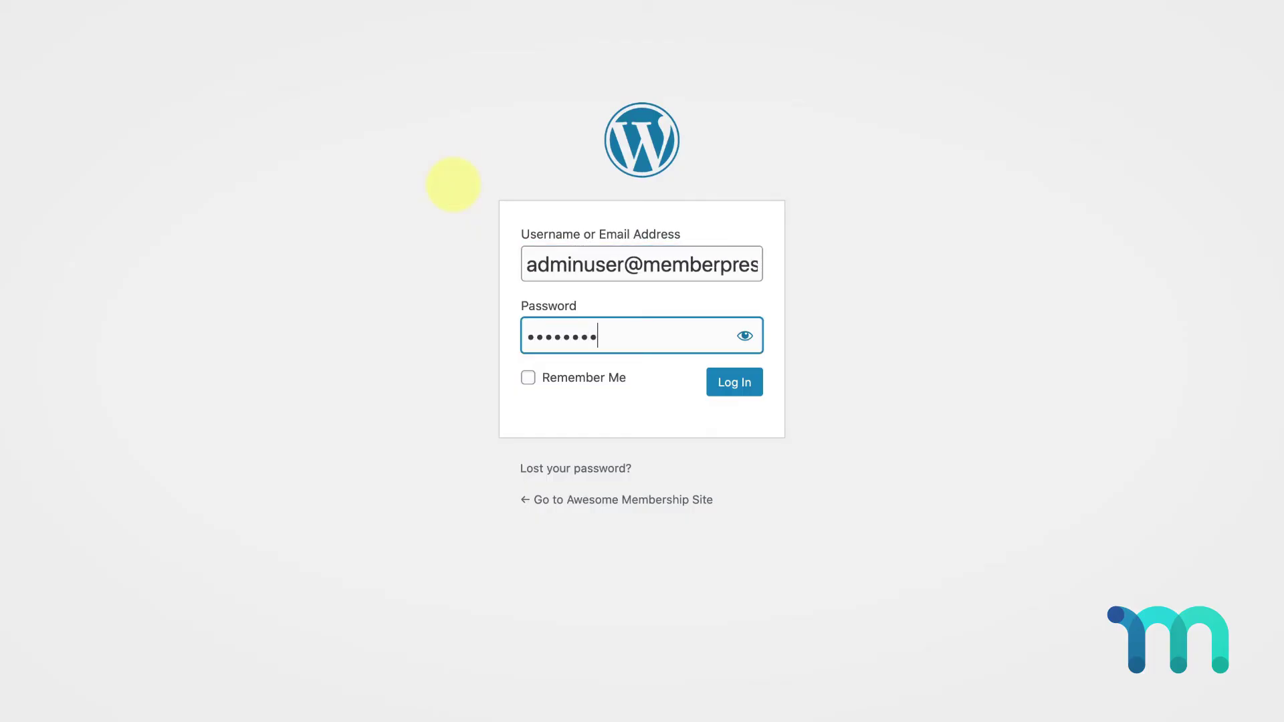
pyautogui.click(750, 400)
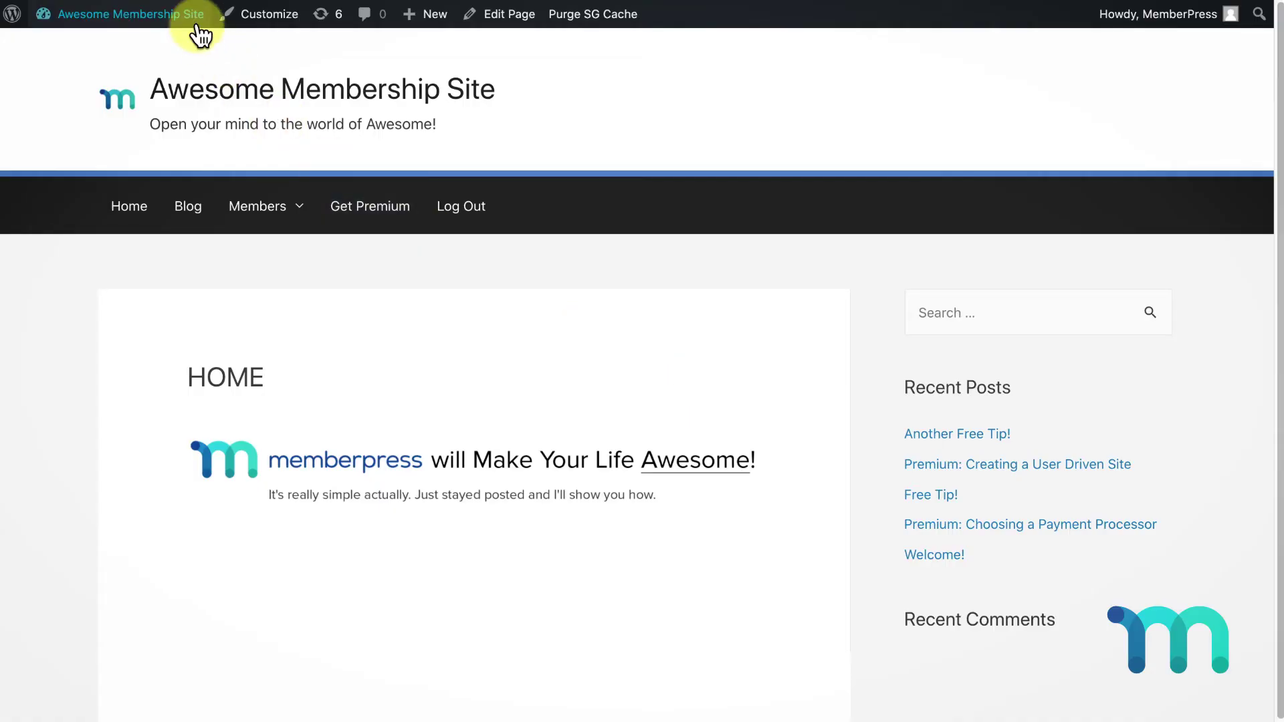
# View the test subscription's transactions from MemberPress's Subscriptions list
pyautogui.click(181, 49)
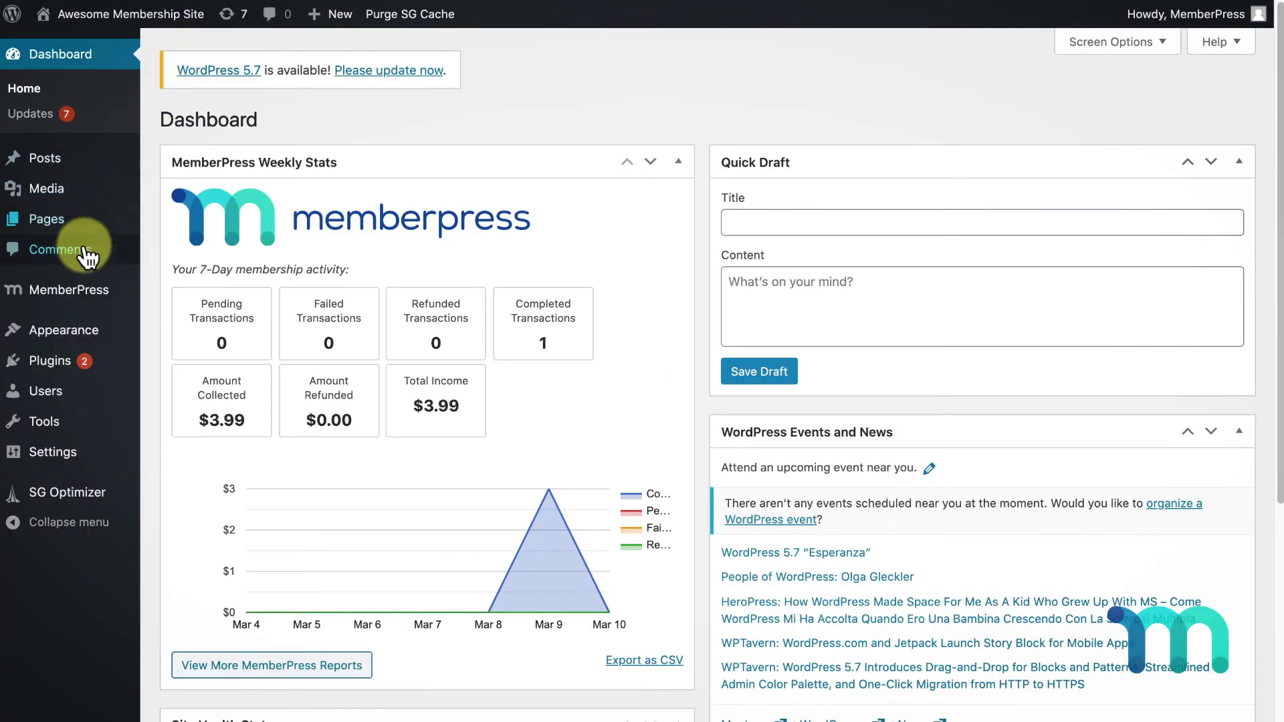
pyautogui.moveTo(67, 301)
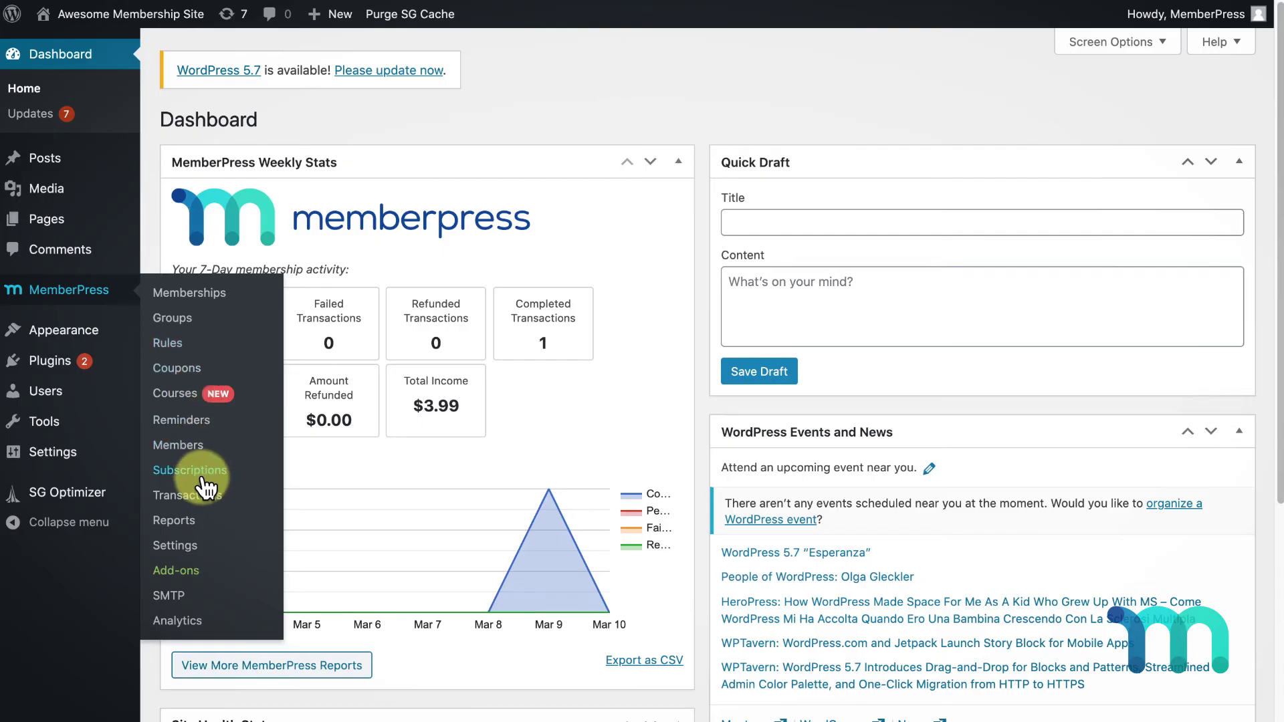
pyautogui.click(200, 472)
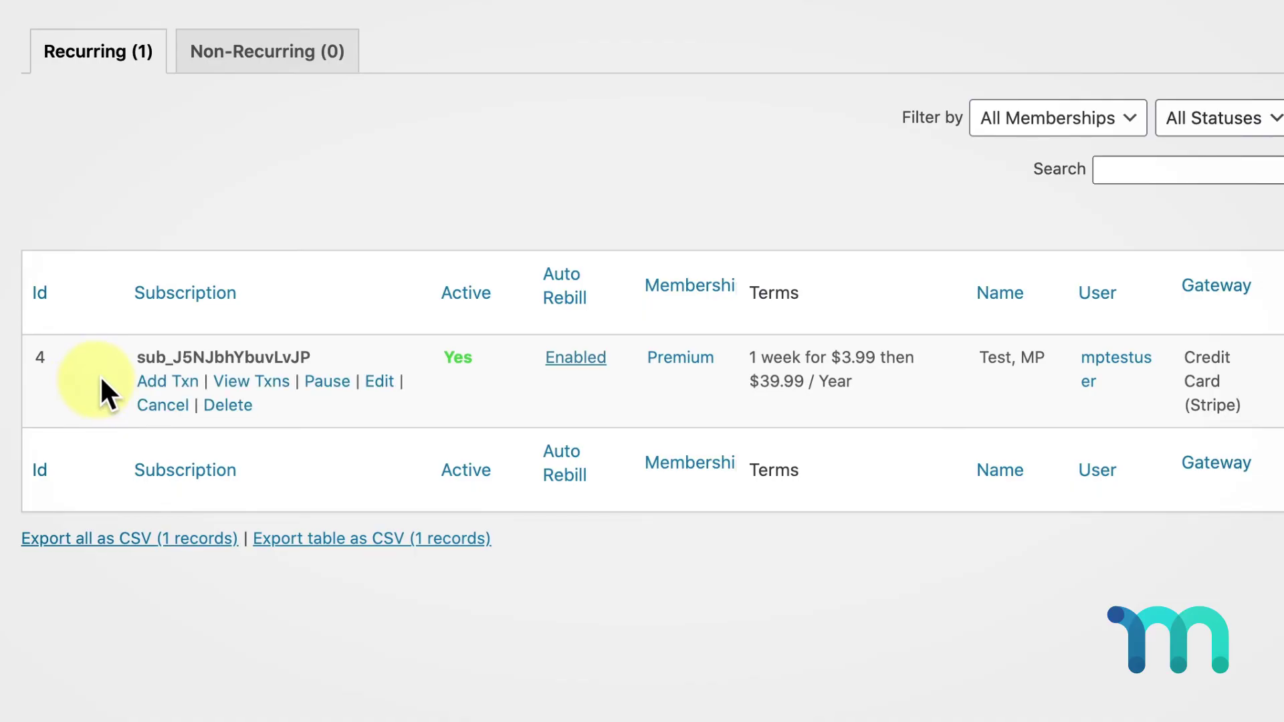
pyautogui.click(258, 381)
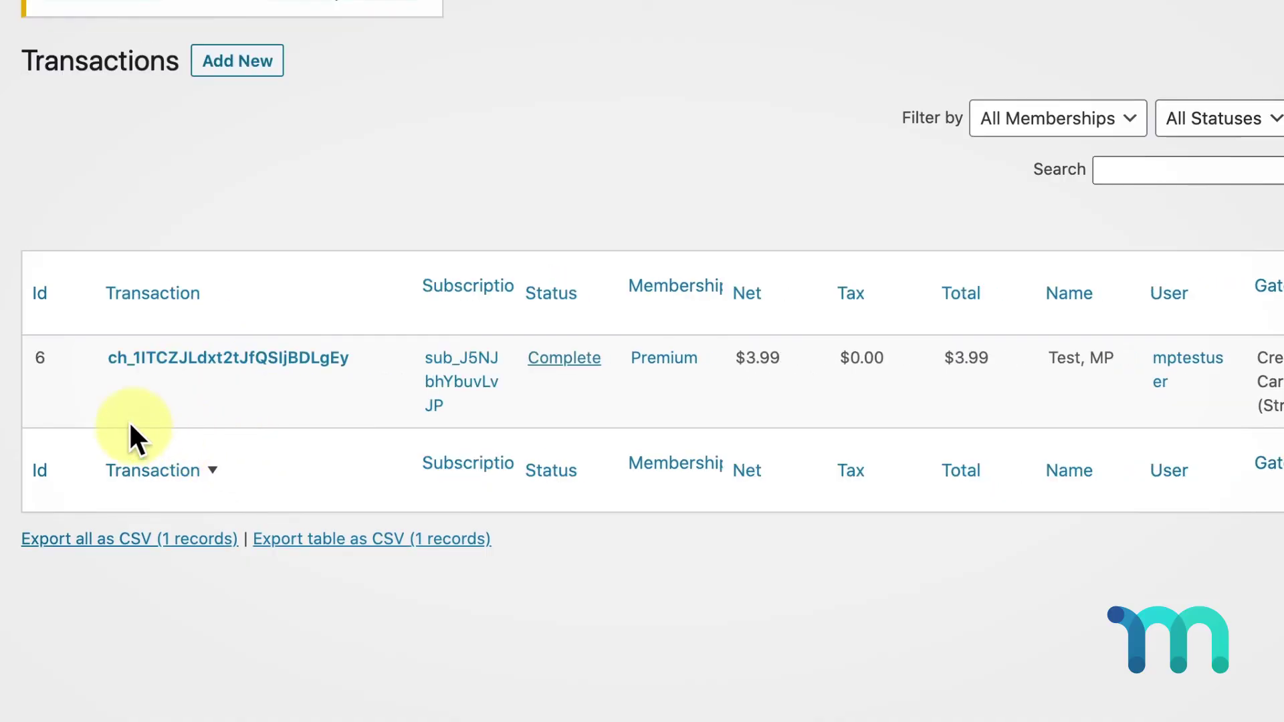